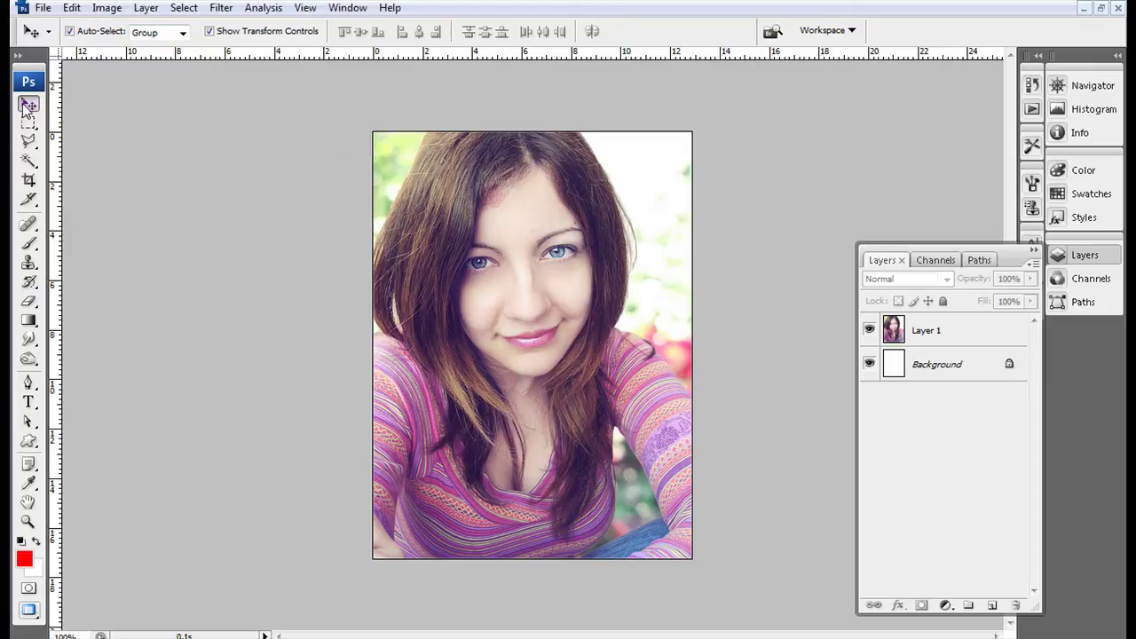
Select the woman photo's Layer 1 and bring up the Filter menu.
{"action": "left_click", "coordinate": [975, 331]}
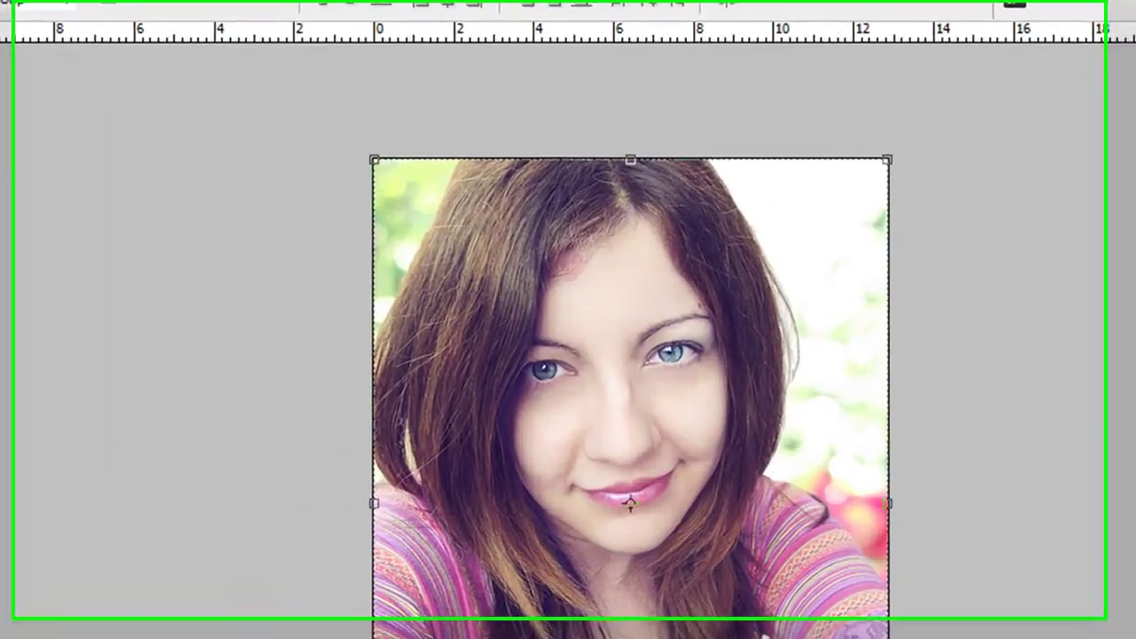
{"action": "left_click", "coordinate": [221, 7]}
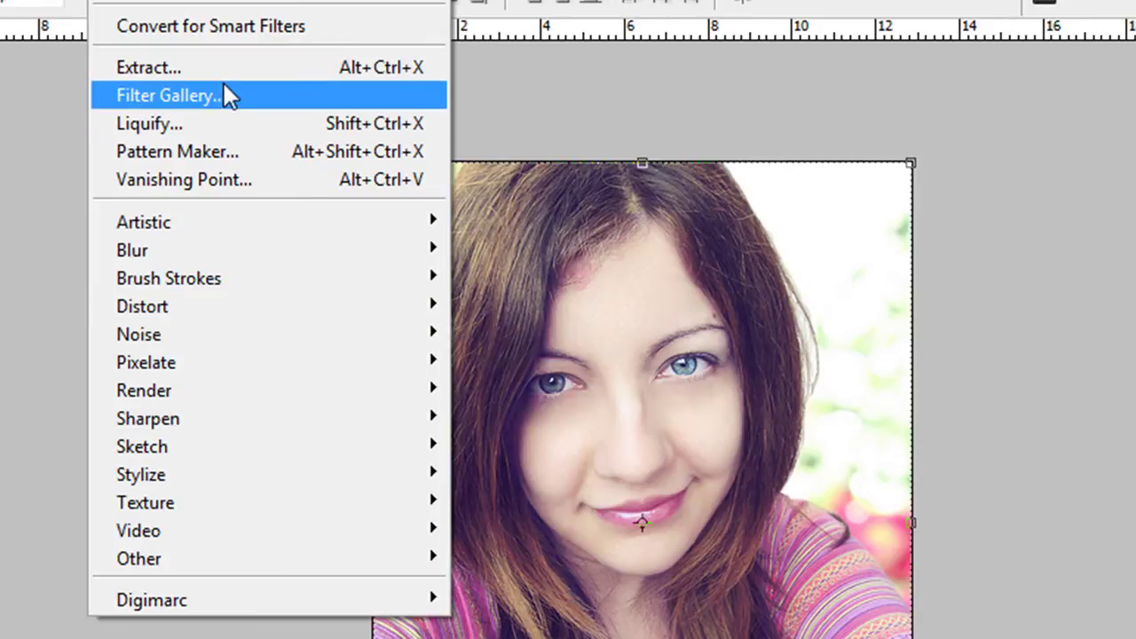
Apply Filter Gallery Poster Edges to the portrait: Thickness 10, Intensity 8, Posterization 3.
{"action": "left_click", "coordinate": [195, 99]}
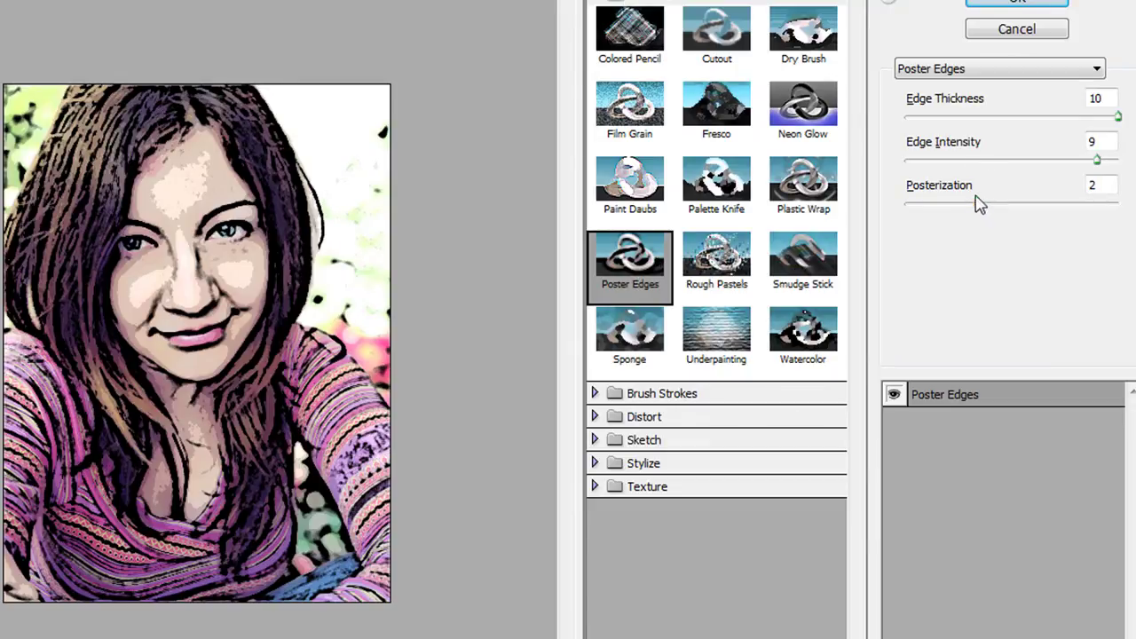
{"action": "mouse_move", "coordinate": [979, 203]}
{"action": "left_mouse_down"}
{"action": "mouse_move", "coordinate": [911, 204]}
{"action": "mouse_move", "coordinate": [1029, 203]}
{"action": "left_mouse_up"}
{"action": "mouse_move", "coordinate": [914, 206]}
{"action": "left_mouse_down"}
{"action": "mouse_move", "coordinate": [910, 222]}
{"action": "mouse_move", "coordinate": [1074, 207]}
{"action": "mouse_move", "coordinate": [920, 223]}
{"action": "mouse_move", "coordinate": [1027, 226]}
{"action": "mouse_move", "coordinate": [880, 261]}
{"action": "mouse_move", "coordinate": [1039, 231]}
{"action": "mouse_move", "coordinate": [952, 262]}
{"action": "mouse_move", "coordinate": [1026, 249]}
{"action": "left_mouse_up"}
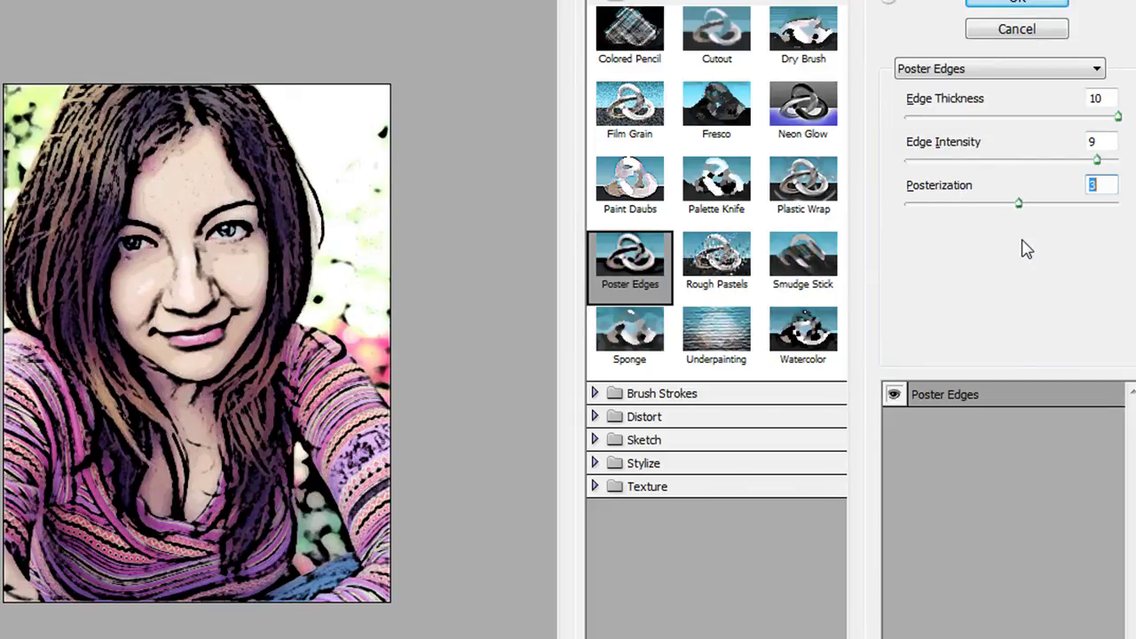
{"action": "mouse_move", "coordinate": [1097, 161]}
{"action": "left_mouse_down"}
{"action": "mouse_move", "coordinate": [883, 186]}
{"action": "mouse_move", "coordinate": [1101, 163]}
{"action": "mouse_move", "coordinate": [972, 186]}
{"action": "left_mouse_up"}
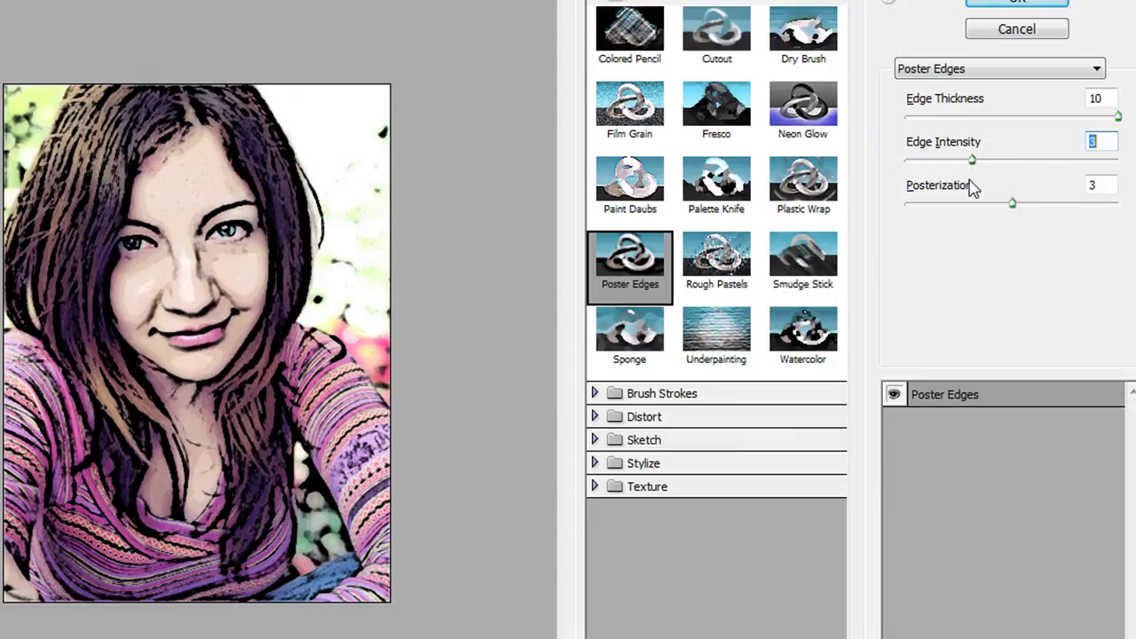
{"action": "left_click_drag", "start_coordinate": [977, 185], "coordinate": [1069, 158]}
{"action": "mouse_move", "coordinate": [1118, 117]}
{"action": "left_mouse_down"}
{"action": "mouse_move", "coordinate": [1007, 117]}
{"action": "mouse_move", "coordinate": [1117, 117]}
{"action": "left_mouse_up"}
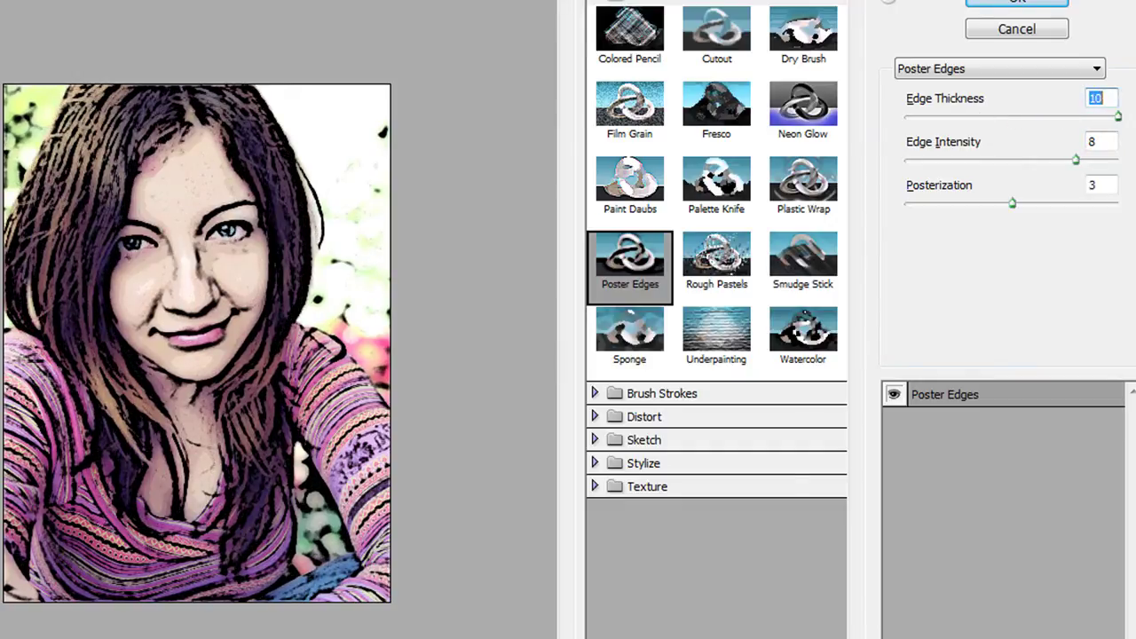
{"action": "left_click", "coordinate": [993, 6]}
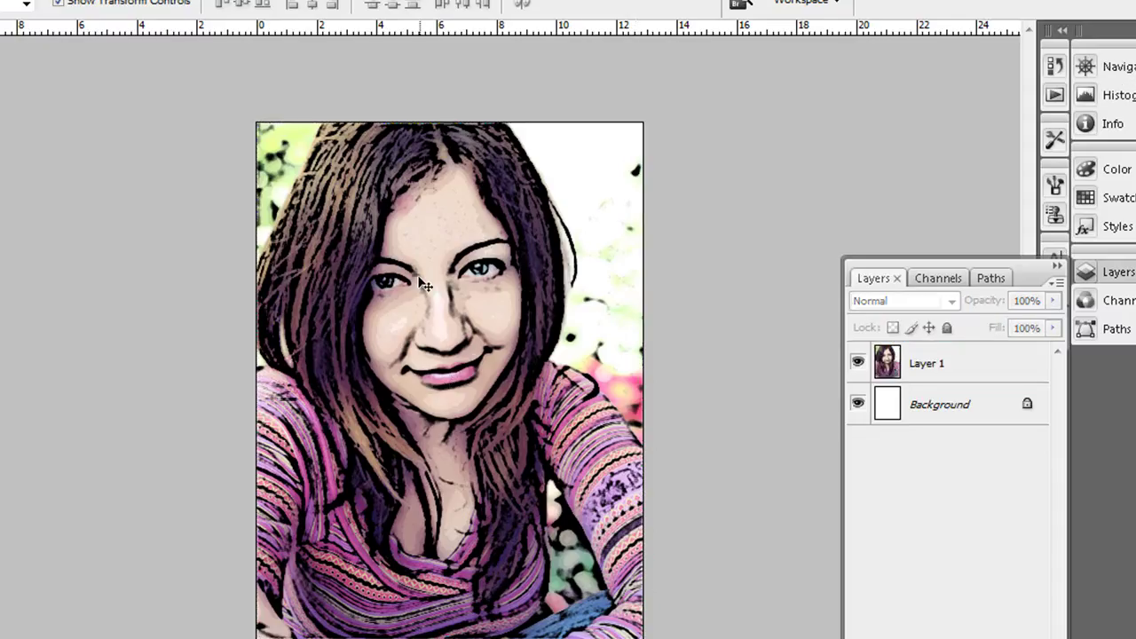
Reselect Layer 1 and apply Stylize > Diffuse in Anisotropic mode to the portrait.
{"action": "left_click", "coordinate": [183, 302]}
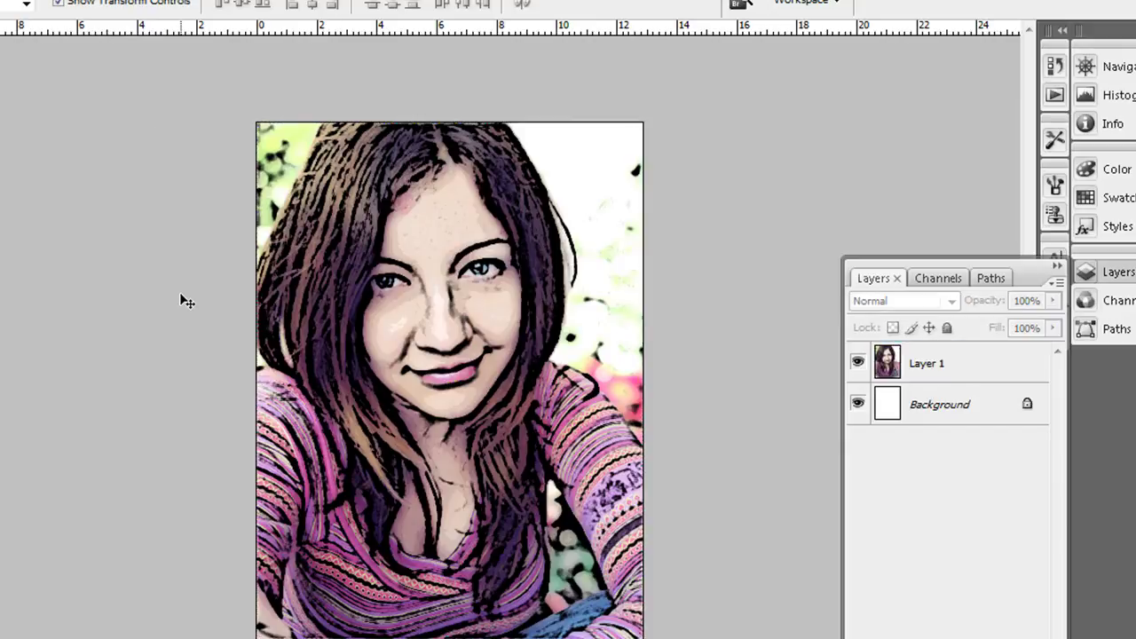
{"action": "left_click", "coordinate": [82, 0]}
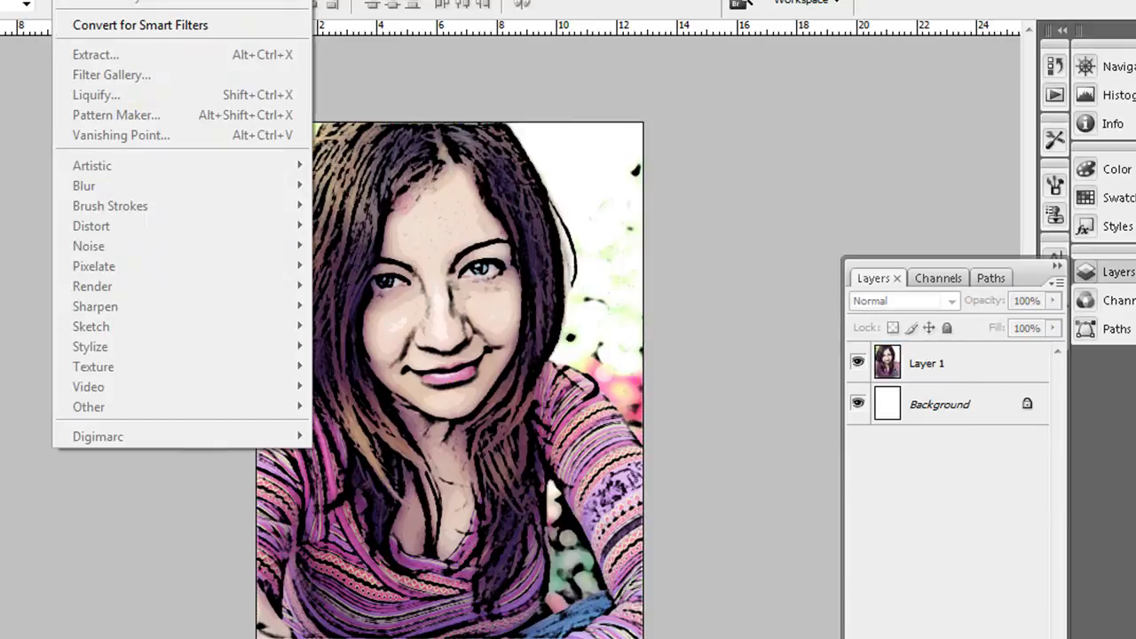
{"action": "left_click", "coordinate": [82, 0]}
{"action": "left_click", "coordinate": [948, 360]}
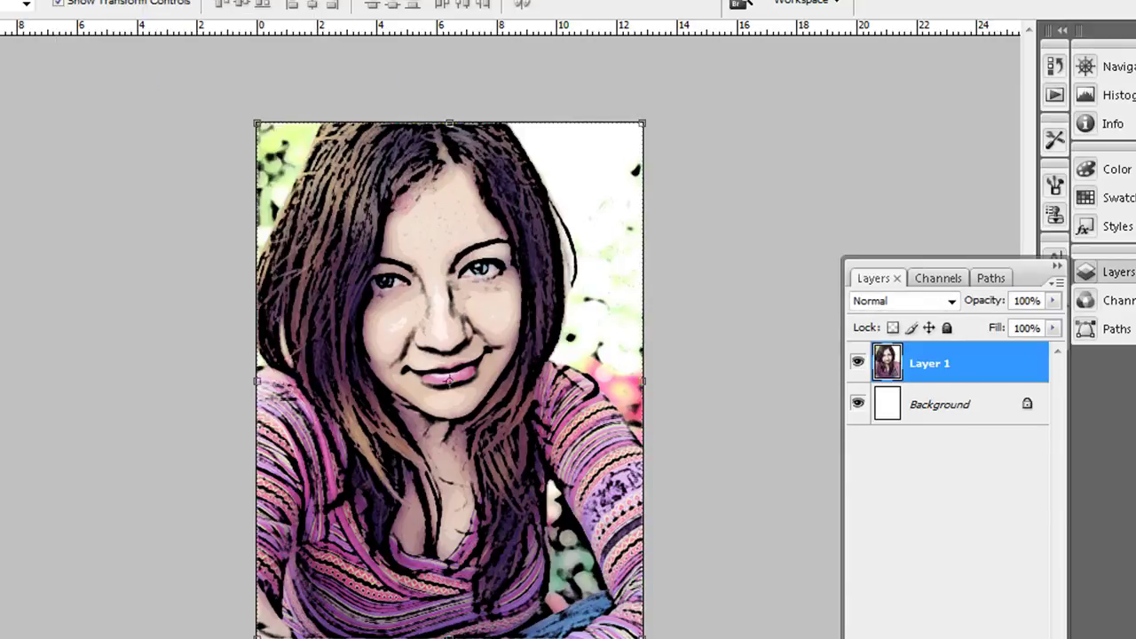
{"action": "left_click", "coordinate": [83, 0]}
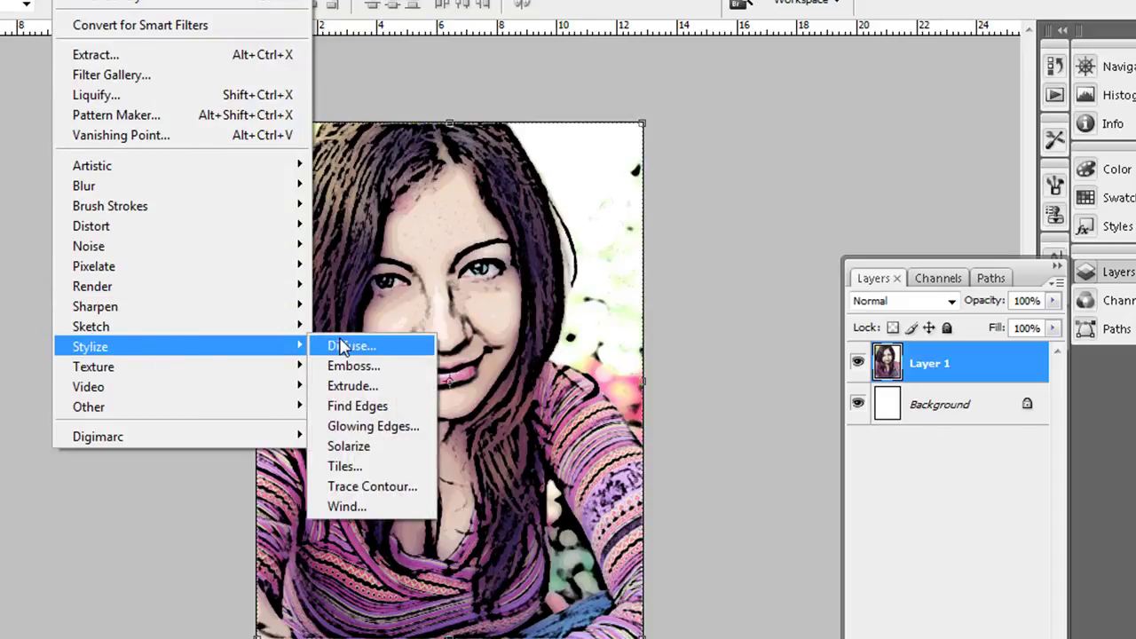
{"action": "mouse_move", "coordinate": [178, 346]}
{"action": "left_click", "coordinate": [336, 342]}
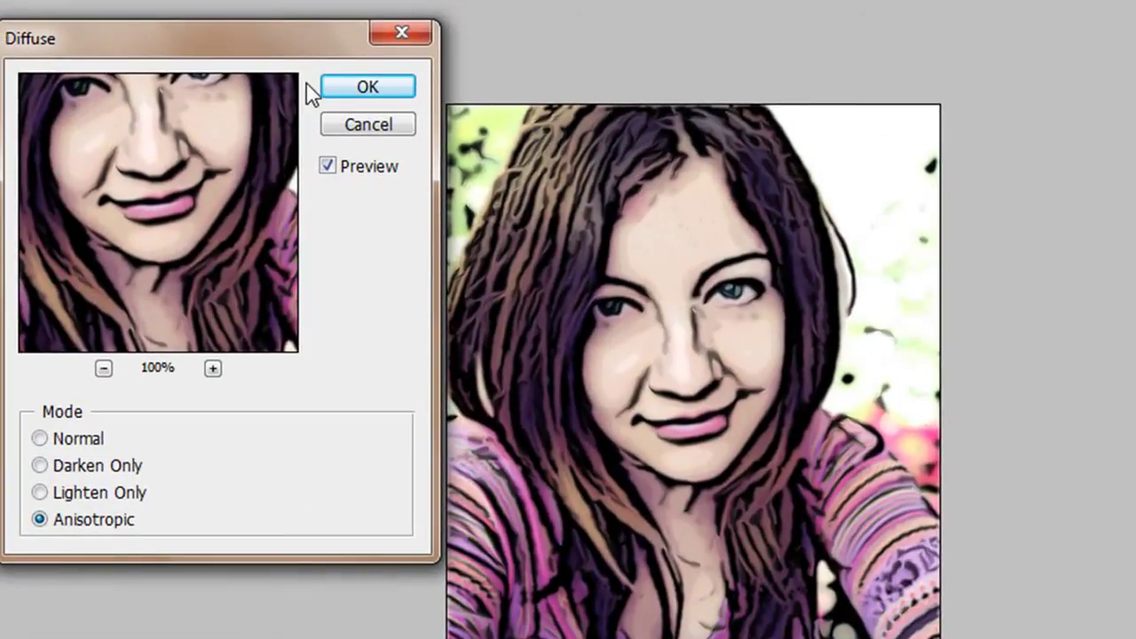
{"action": "left_click", "coordinate": [356, 94]}
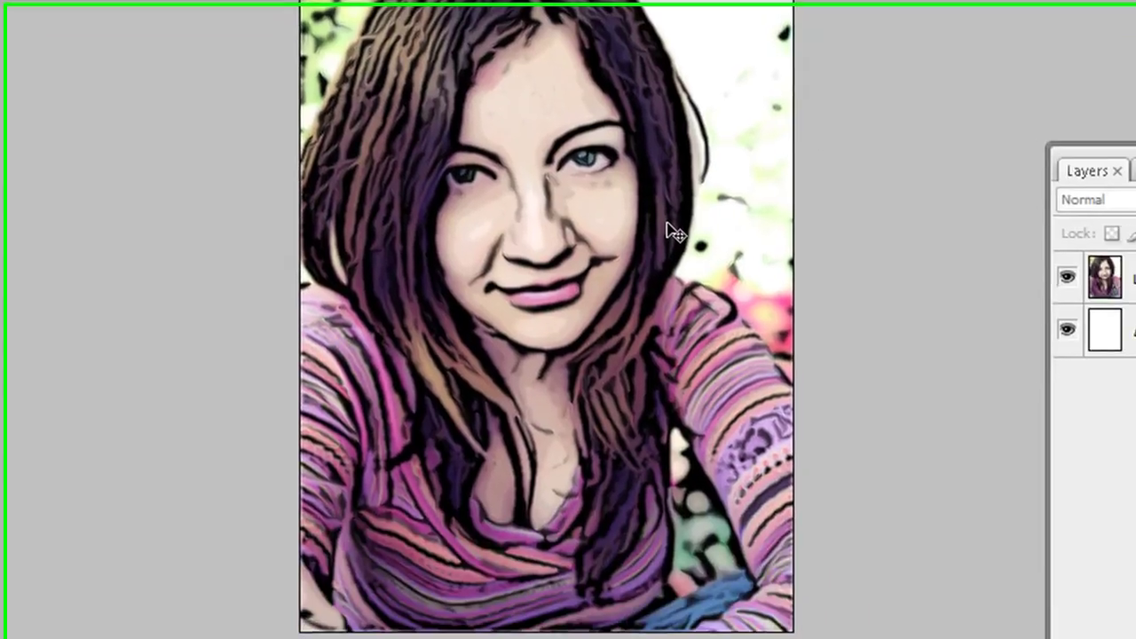
{"action": "left_click", "coordinate": [675, 232]}
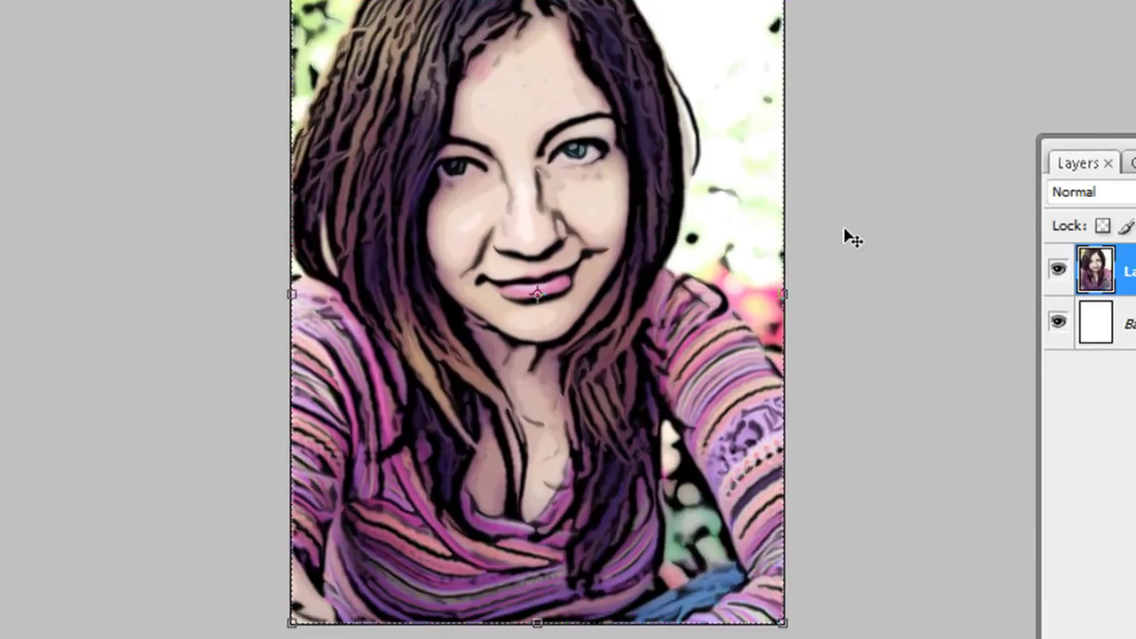
{"action": "left_click", "coordinate": [847, 235]}
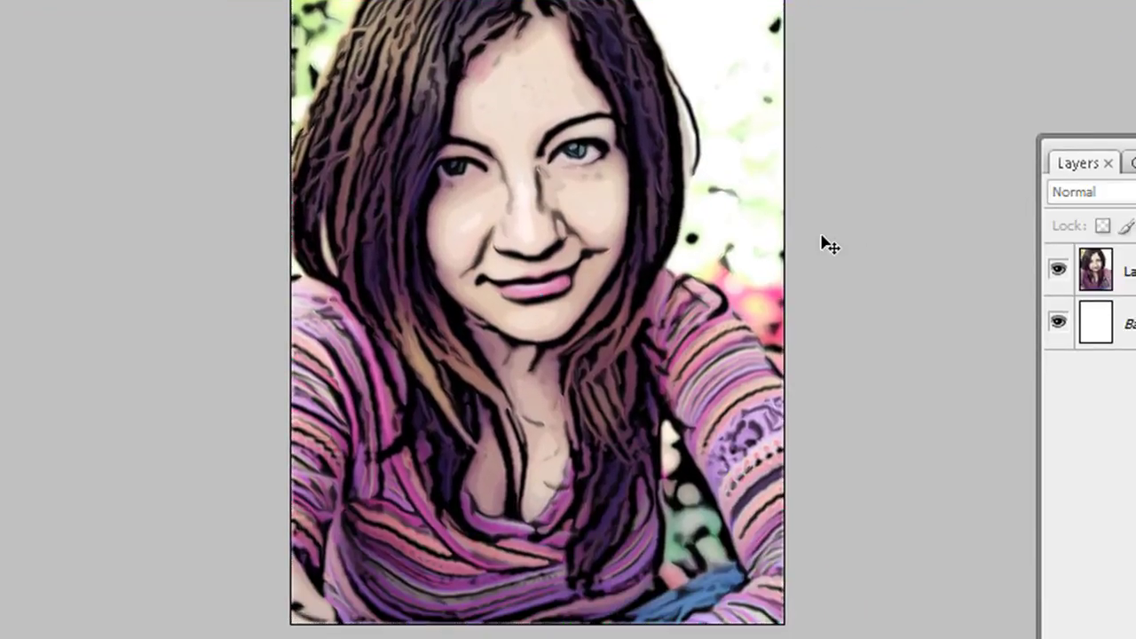
{"action": "left_click", "coordinate": [665, 231]}
Apply Levels to the portrait with input black 58 and input white 200.
{"action": "key", "text": "ctrl+l"}
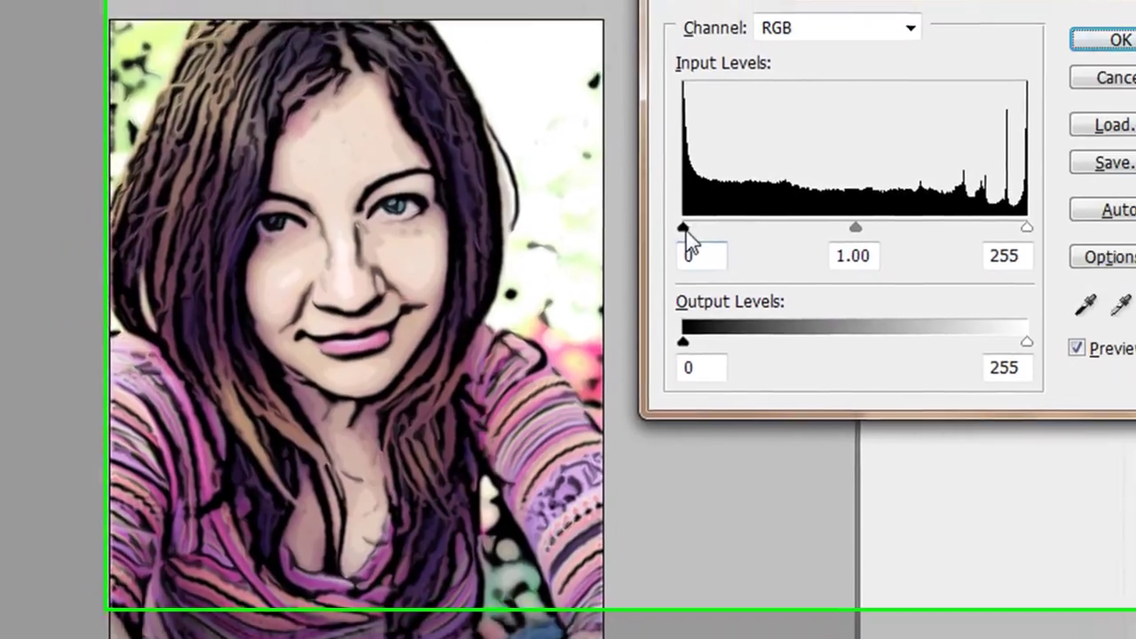
{"action": "left_click_drag", "start_coordinate": [685, 231], "coordinate": [761, 231]}
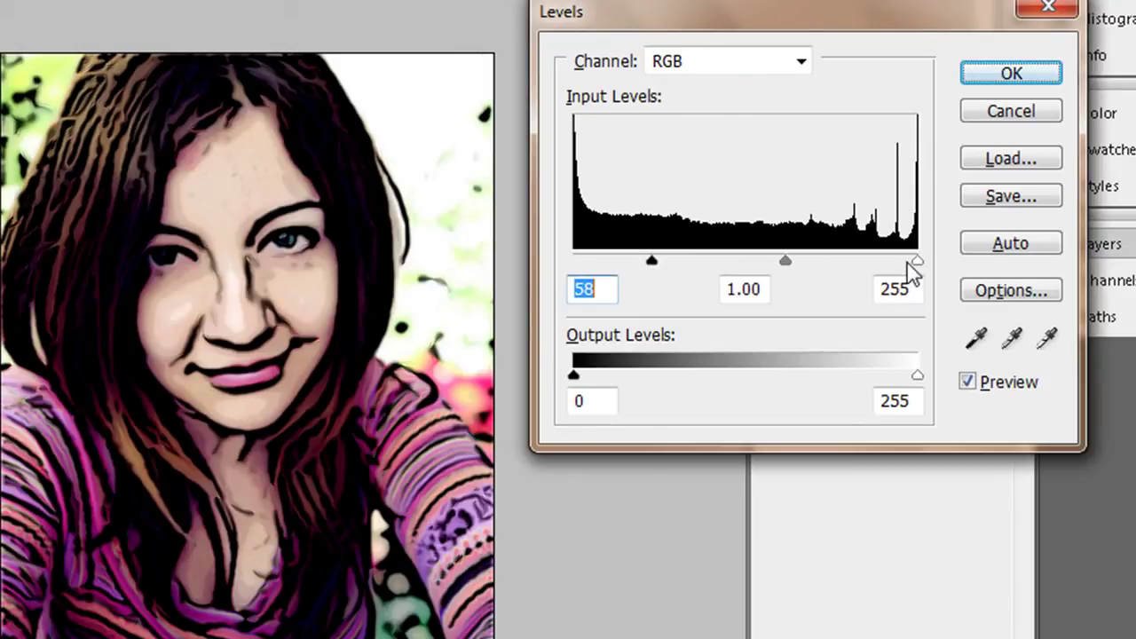
{"action": "mouse_move", "coordinate": [917, 261]}
{"action": "left_mouse_down"}
{"action": "mouse_move", "coordinate": [848, 261]}
{"action": "mouse_move", "coordinate": [849, 287]}
{"action": "left_mouse_up"}
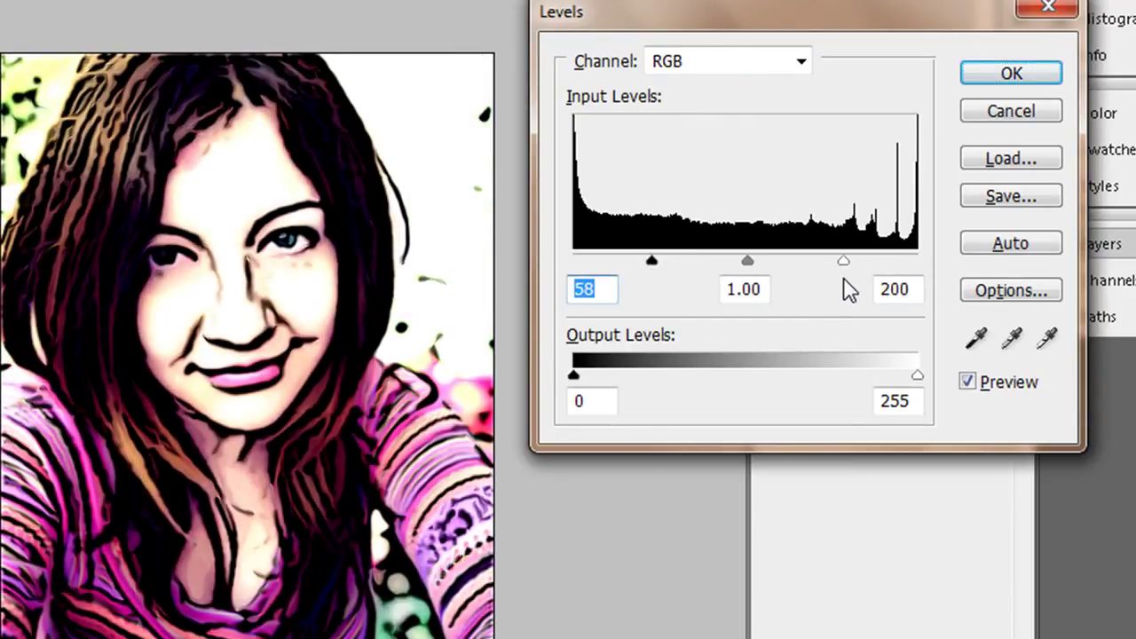
{"action": "left_click", "coordinate": [1007, 82]}
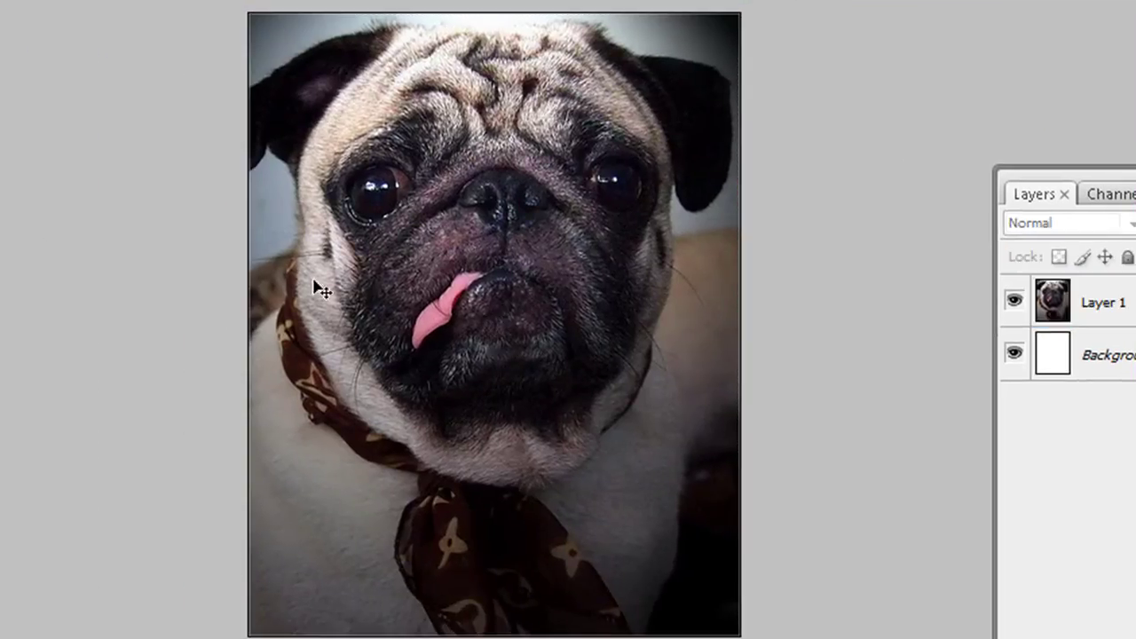
Select the pug's Layer 1 and apply Poster Edges: Thickness 10, Intensity 6, Posterization 0.
{"action": "left_click", "coordinate": [1091, 300]}
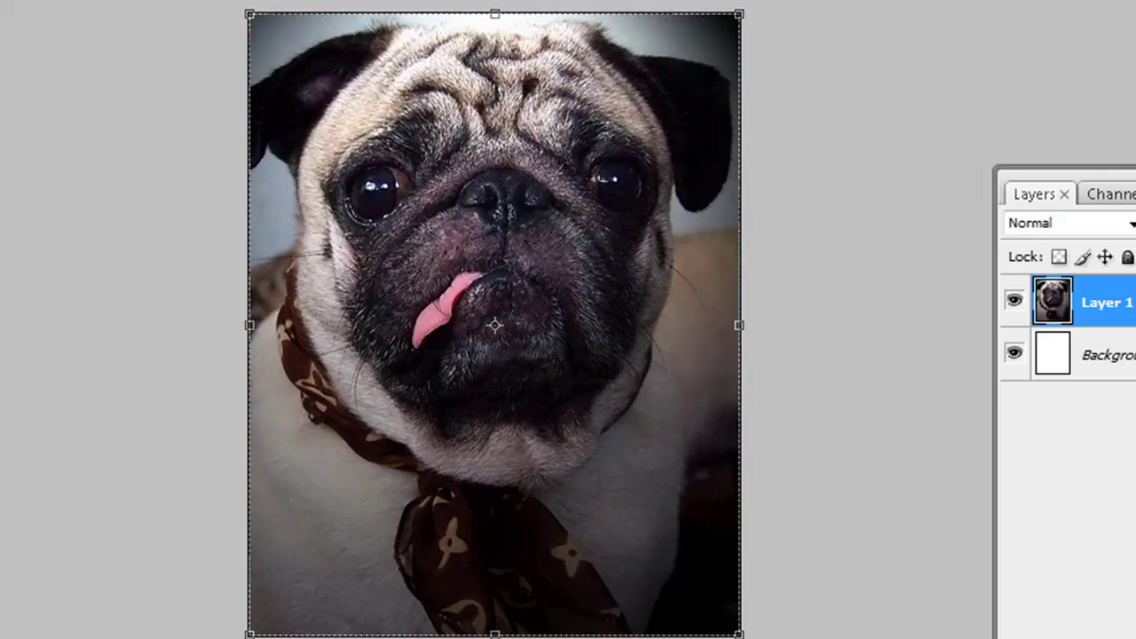
{"action": "key", "text": "alt+t"}
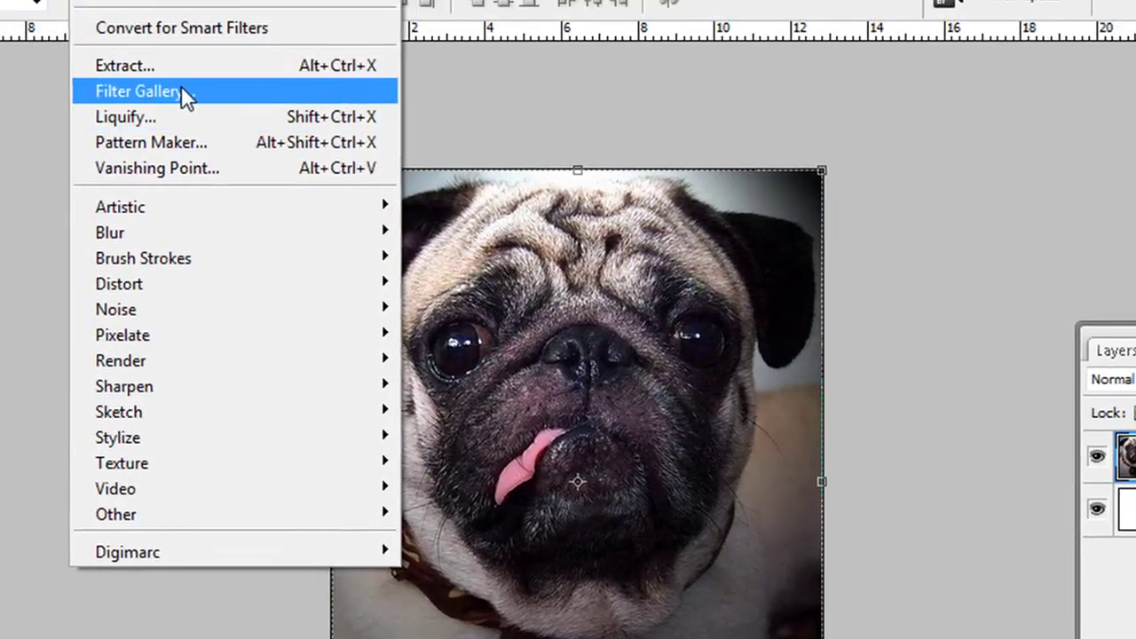
{"action": "left_click", "coordinate": [149, 24]}
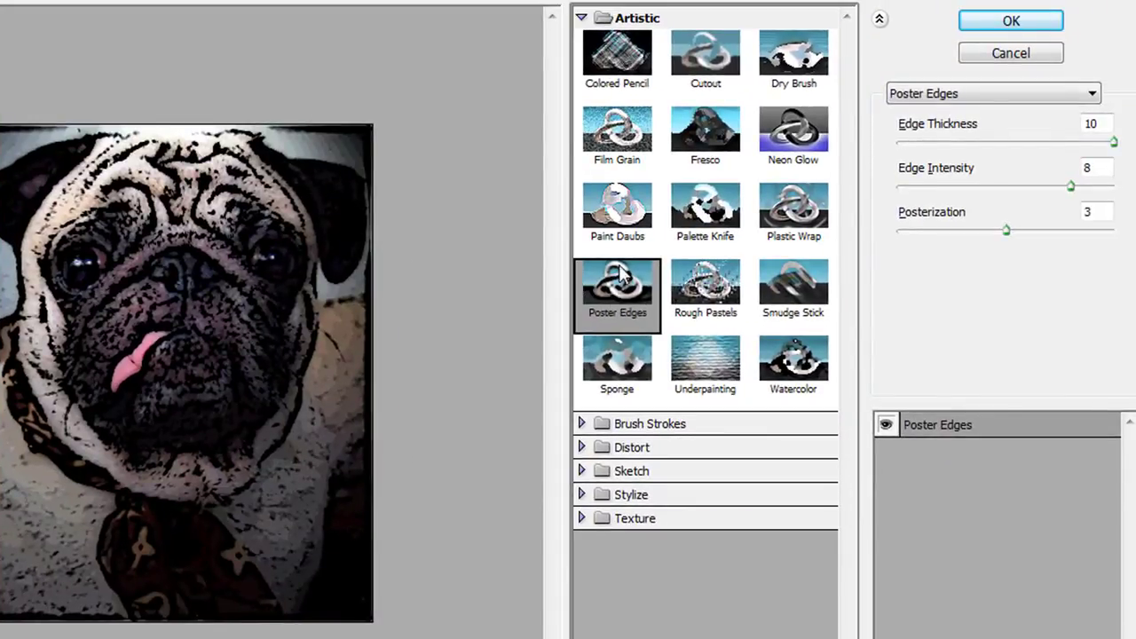
{"action": "left_click", "coordinate": [1111, 144]}
{"action": "left_click_drag", "start_coordinate": [1071, 187], "coordinate": [891, 202]}
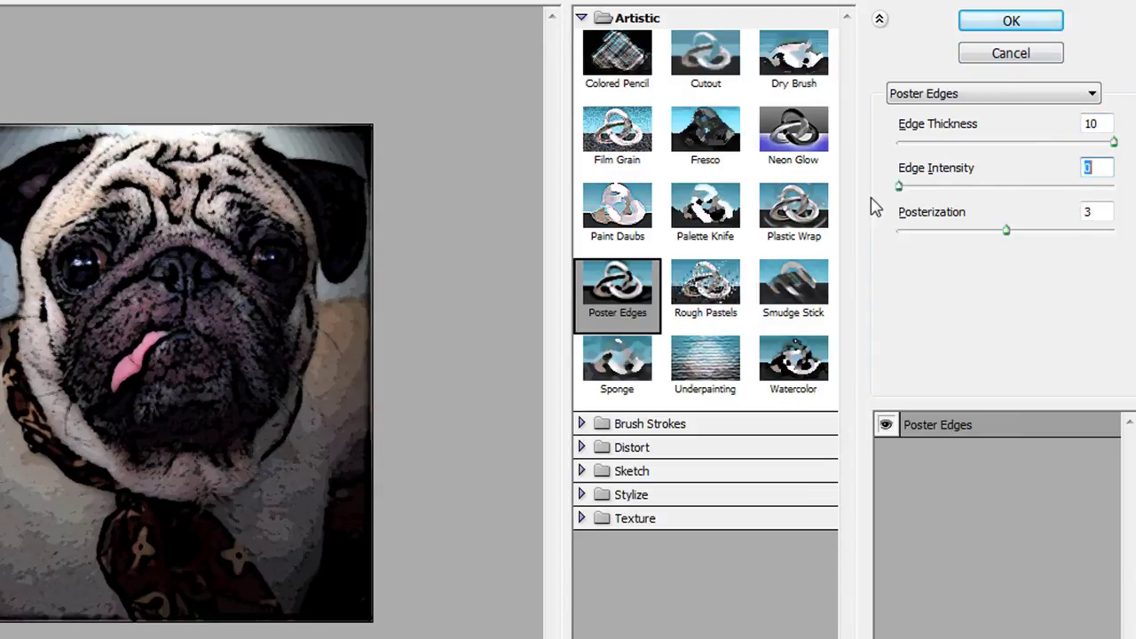
{"action": "left_click", "coordinate": [1024, 187]}
{"action": "left_click_drag", "start_coordinate": [1005, 230], "coordinate": [891, 251]}
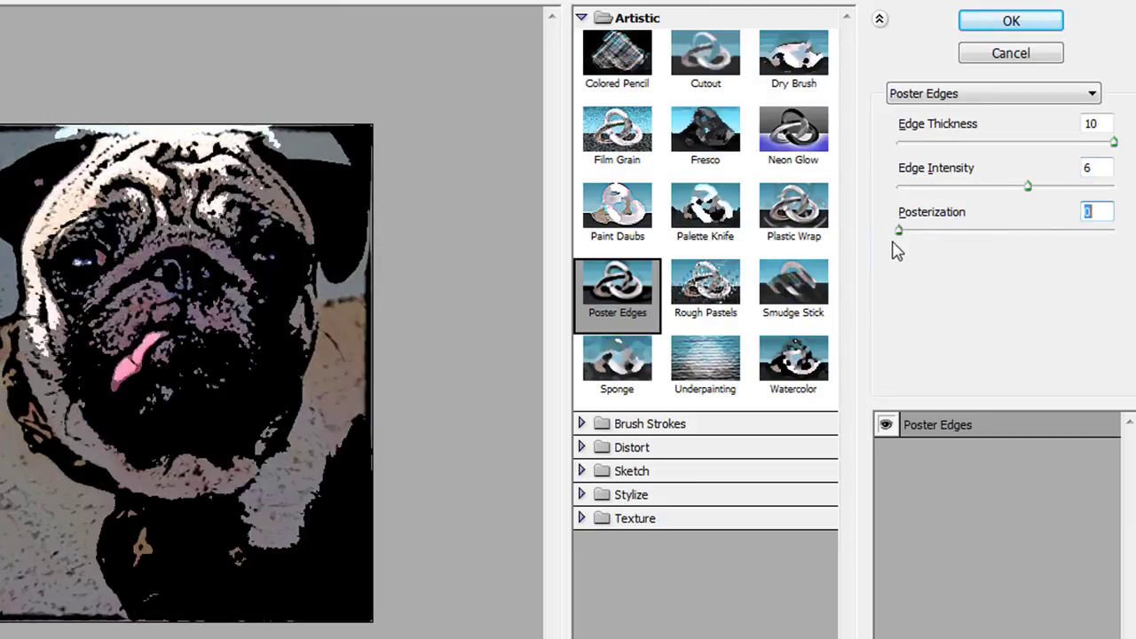
{"action": "left_click", "coordinate": [1010, 26]}
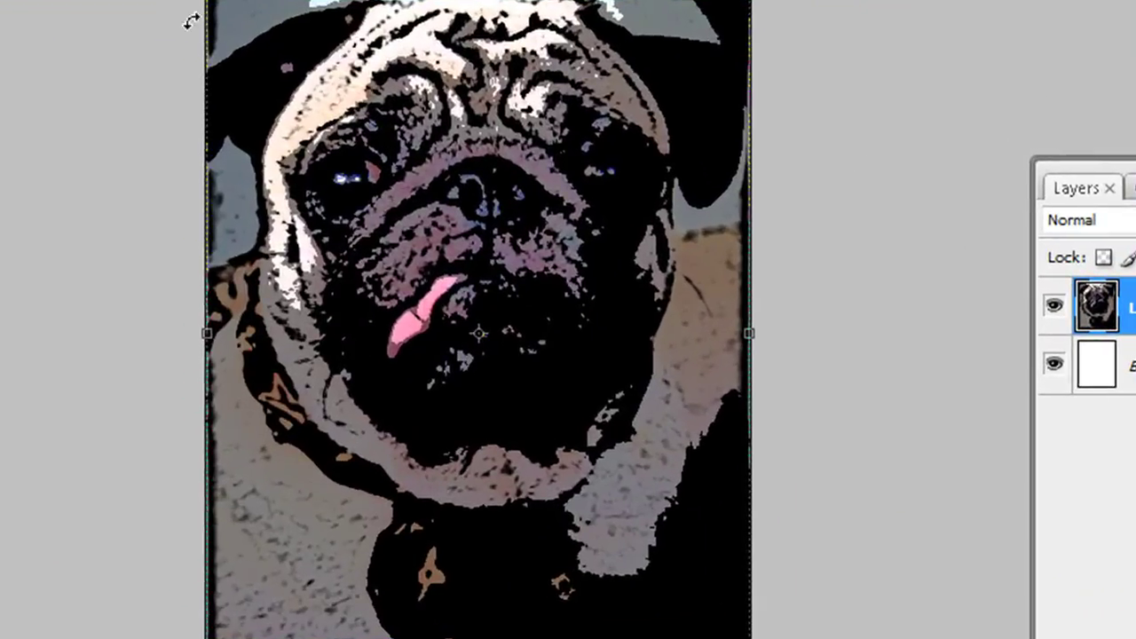
Apply Stylize > Diffuse in Anisotropic mode to the pug layer.
{"action": "key", "text": "alt+t"}
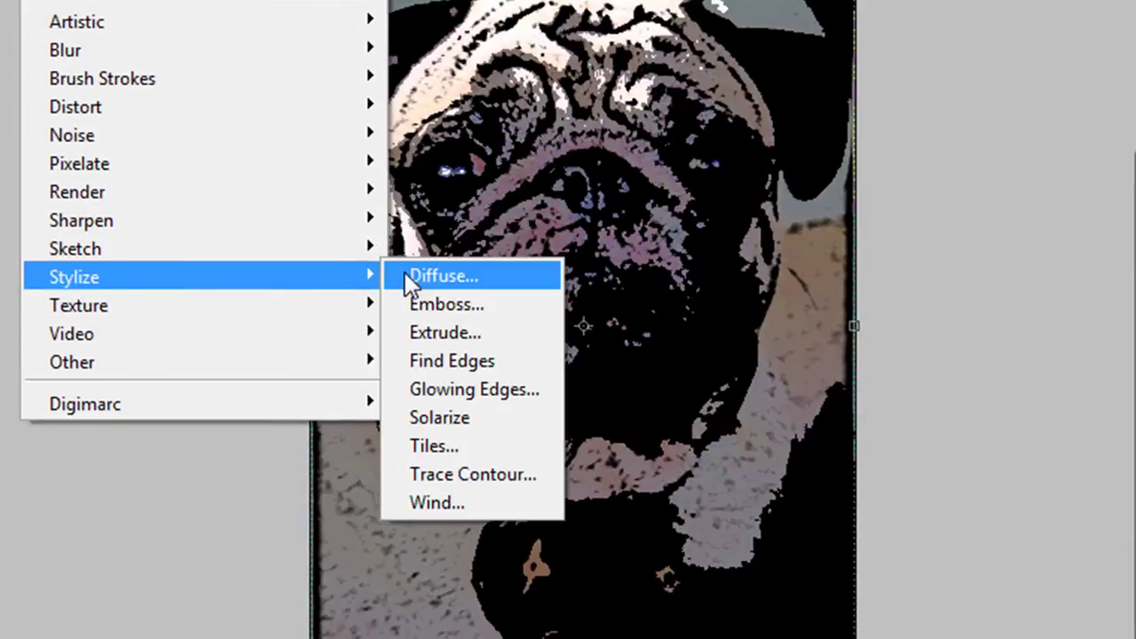
{"action": "mouse_move", "coordinate": [27, 280]}
{"action": "left_click", "coordinate": [315, 277]}
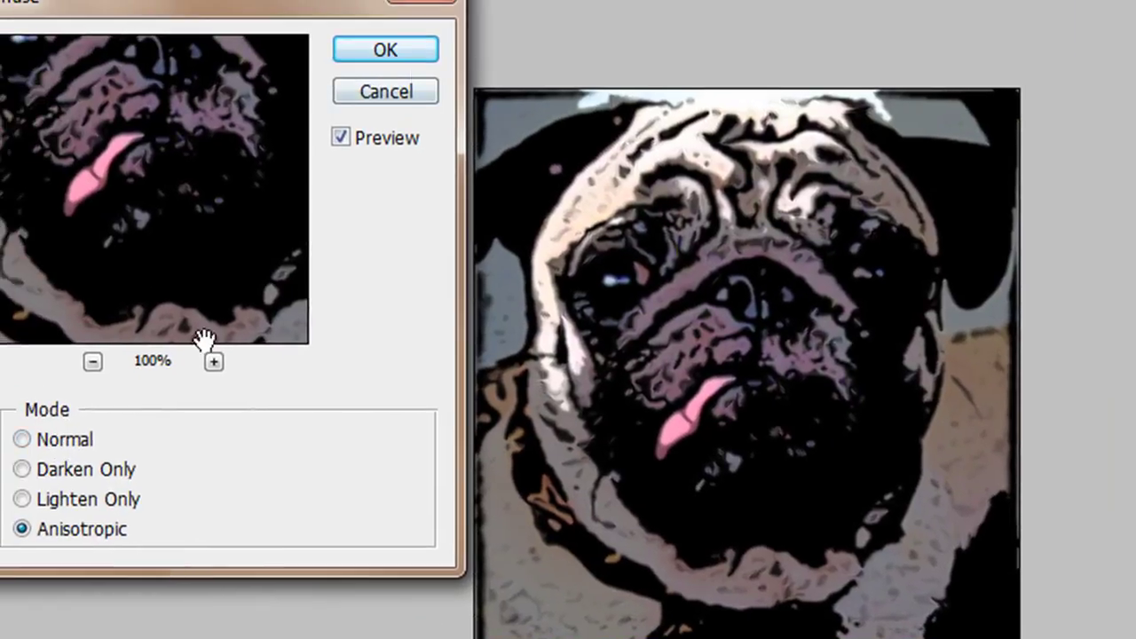
{"action": "left_click", "coordinate": [388, 53]}
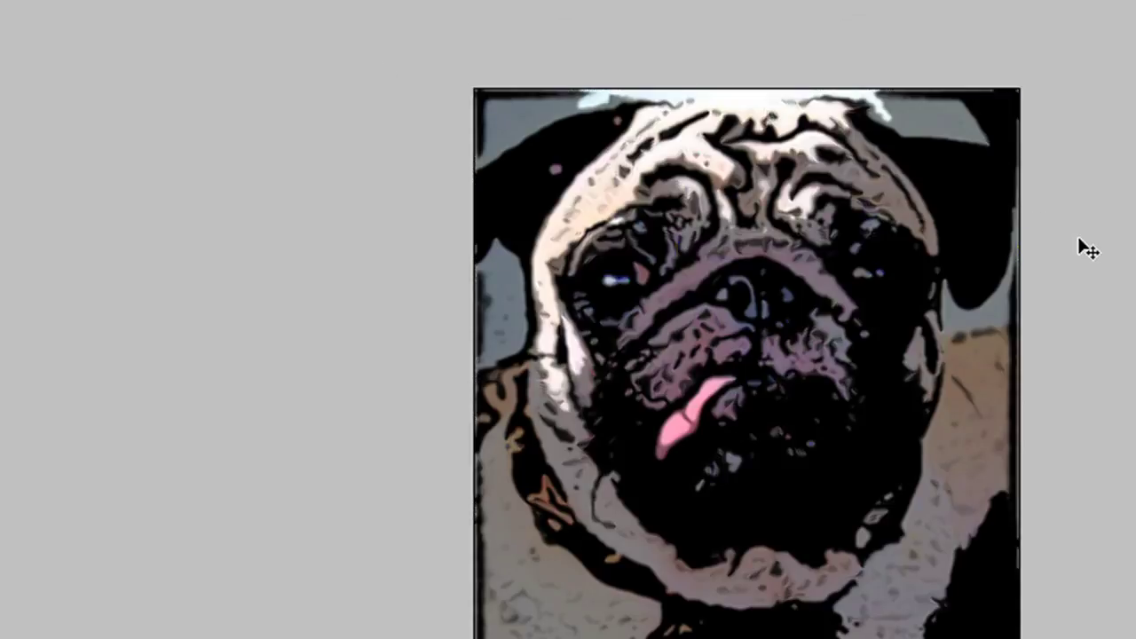
{"action": "key", "text": "ctrl+t"}
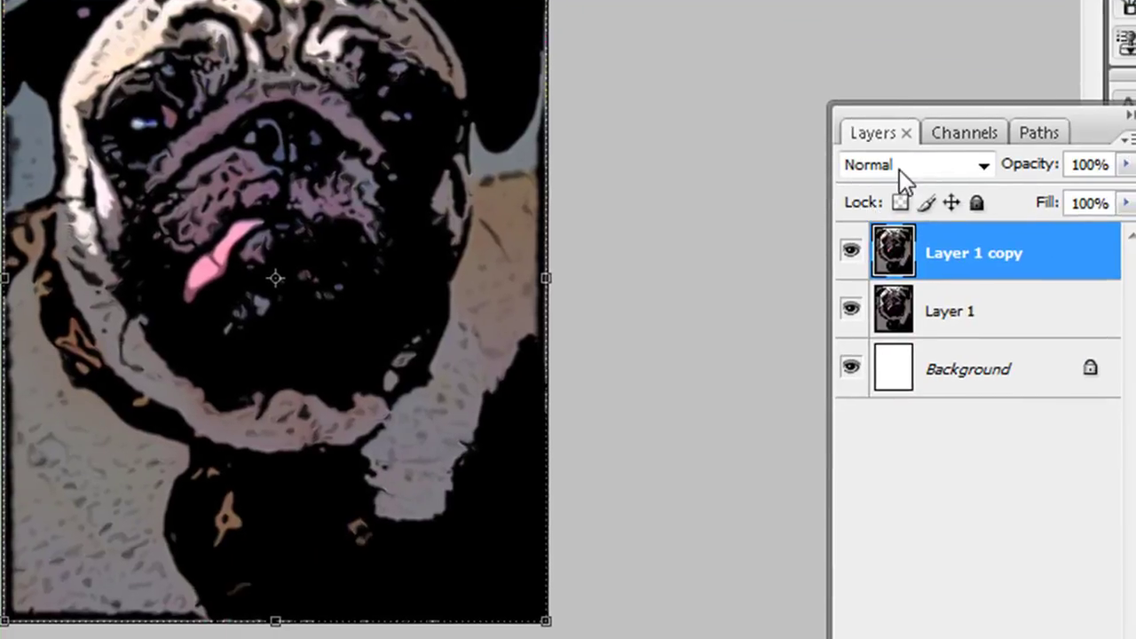
Set Layer 1 copy to Overlay, blur it at radius 3.0, and toggle visibility to compare.
{"action": "left_click", "coordinate": [899, 169]}
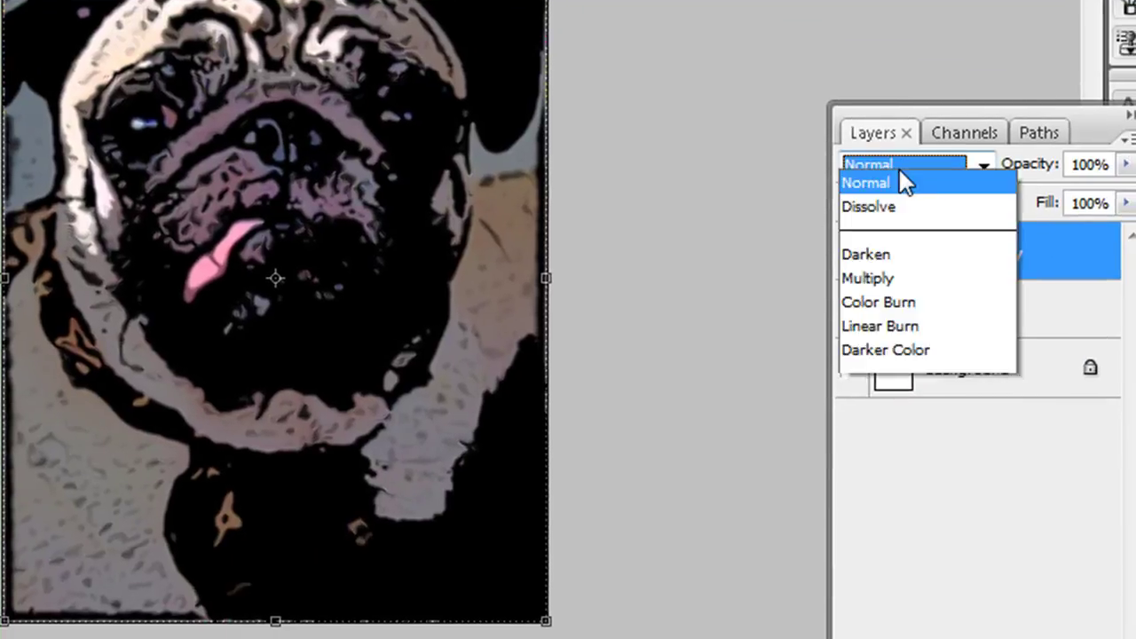
{"action": "left_click", "coordinate": [903, 23]}
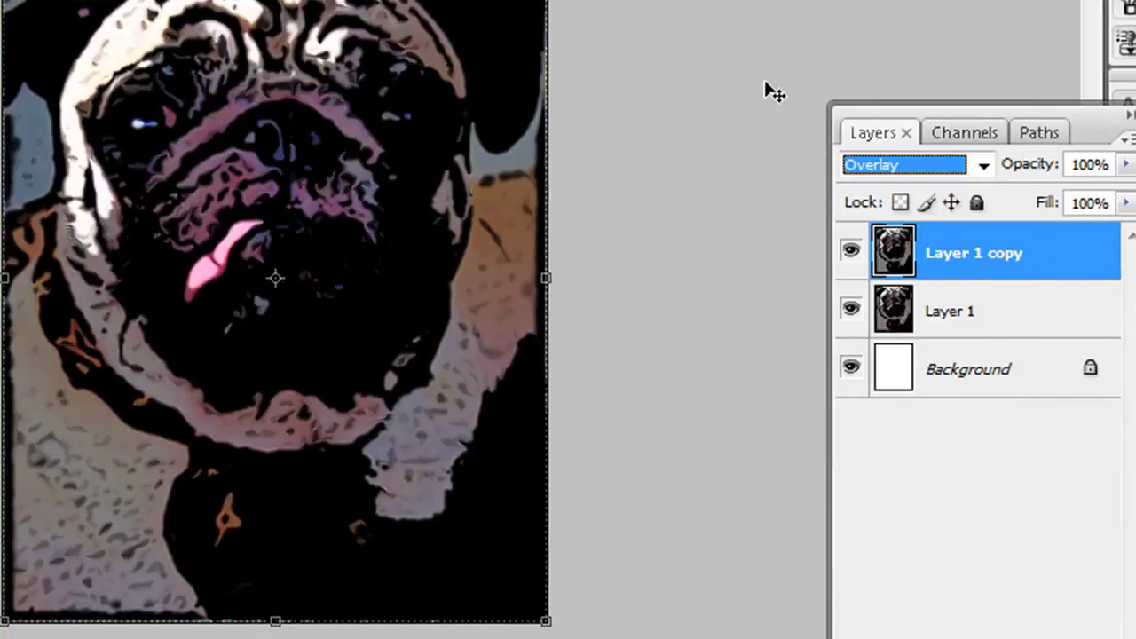
{"action": "key", "text": "alt+t"}
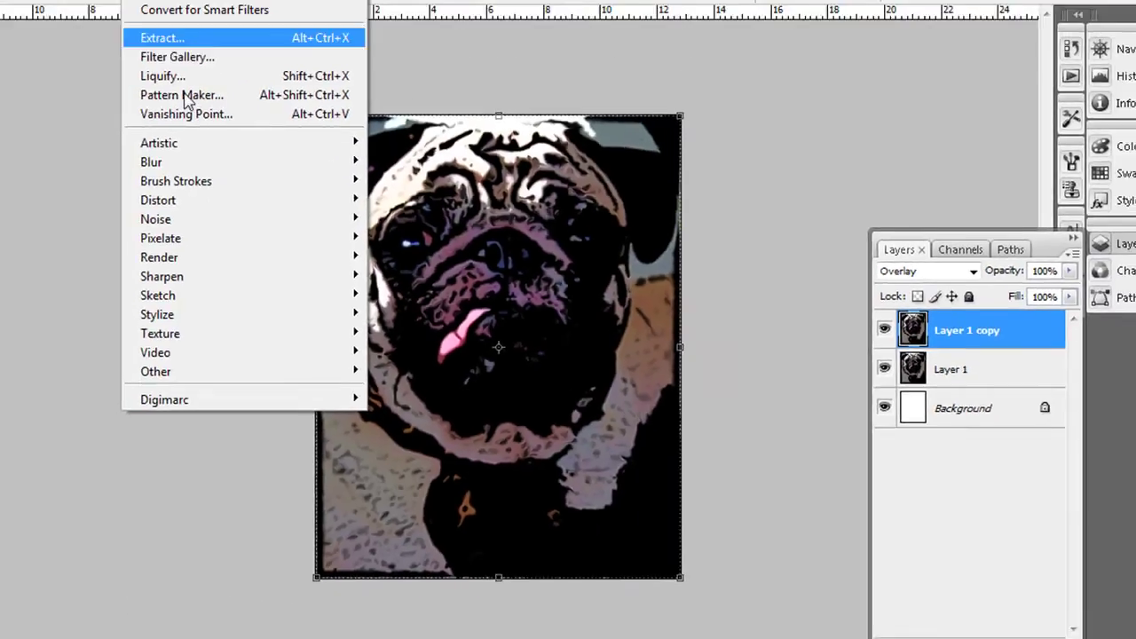
{"action": "left_click", "coordinate": [453, 252]}
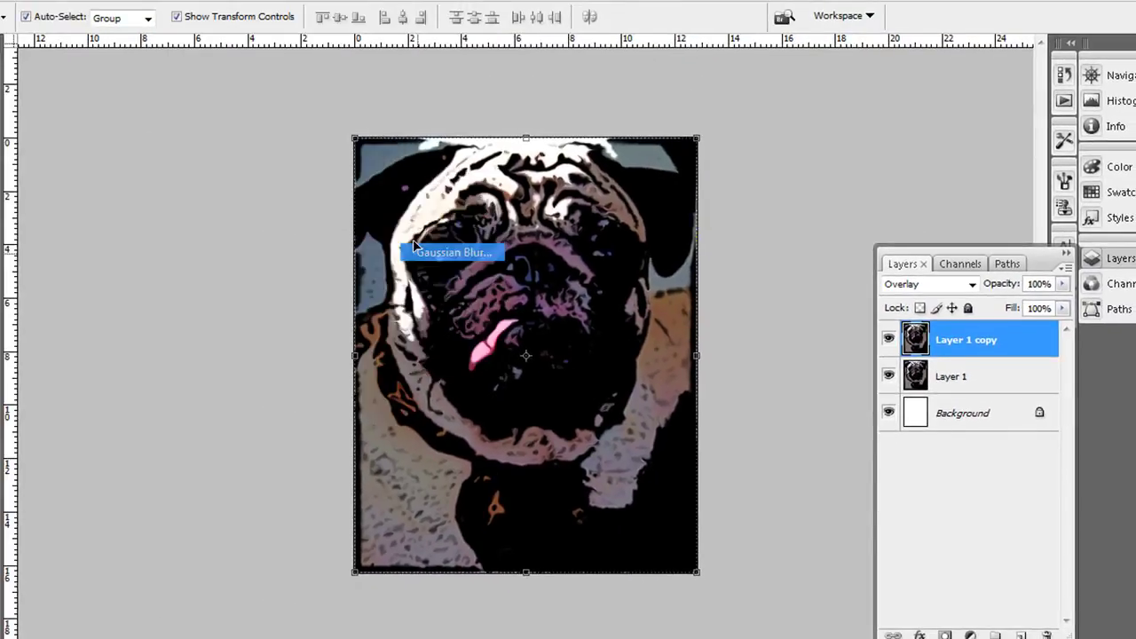
{"action": "mouse_move", "coordinate": [739, 357]}
{"action": "left_mouse_down"}
{"action": "mouse_move", "coordinate": [774, 357]}
{"action": "mouse_move", "coordinate": [719, 356]}
{"action": "left_mouse_up"}
{"action": "type", "text": "3.8"}
{"action": "left_click", "coordinate": [932, 103]}
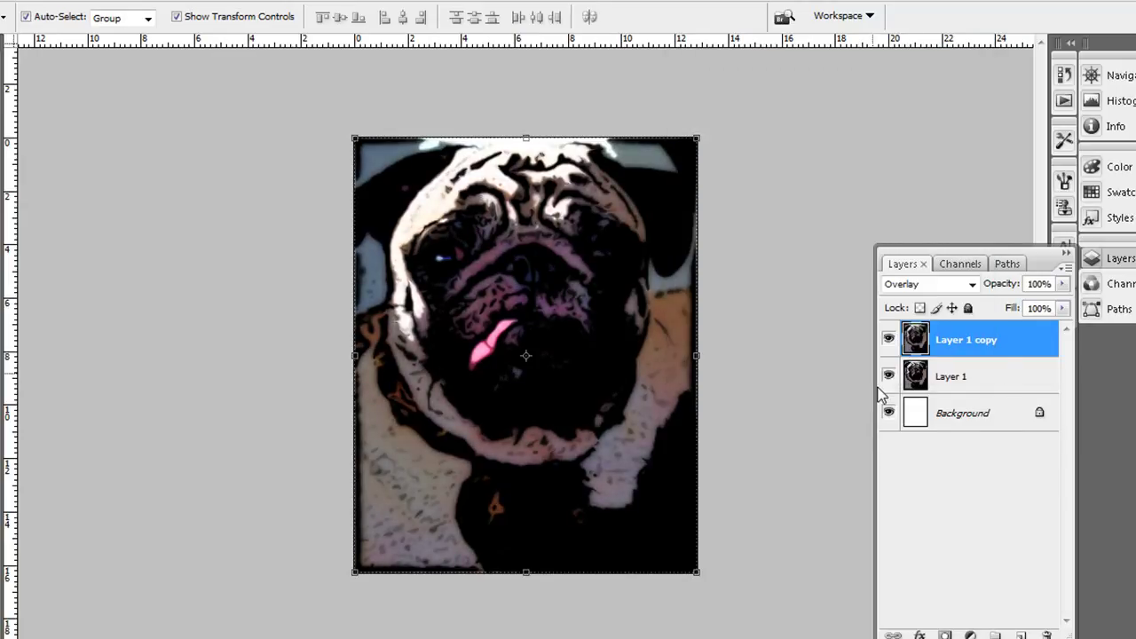
{"action": "left_click", "coordinate": [889, 340]}
{"action": "left_click", "coordinate": [888, 339]}
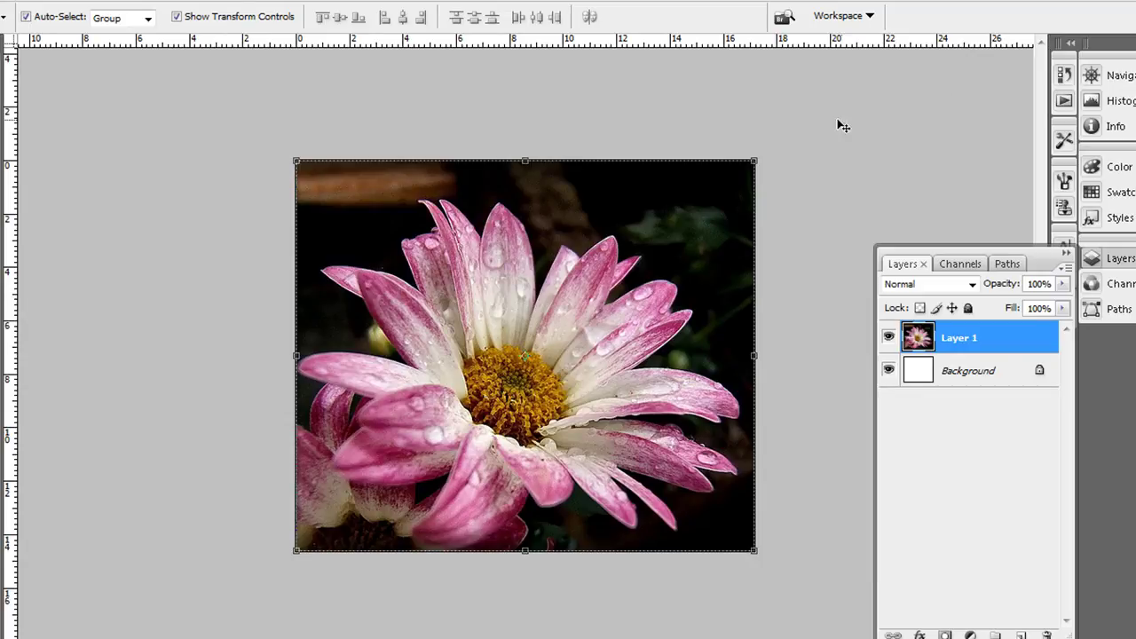
Select the flower's Layer 1 and apply Poster Edges: Thickness 3, Intensity 10, Posterization 6.
{"action": "left_click", "coordinate": [684, 114]}
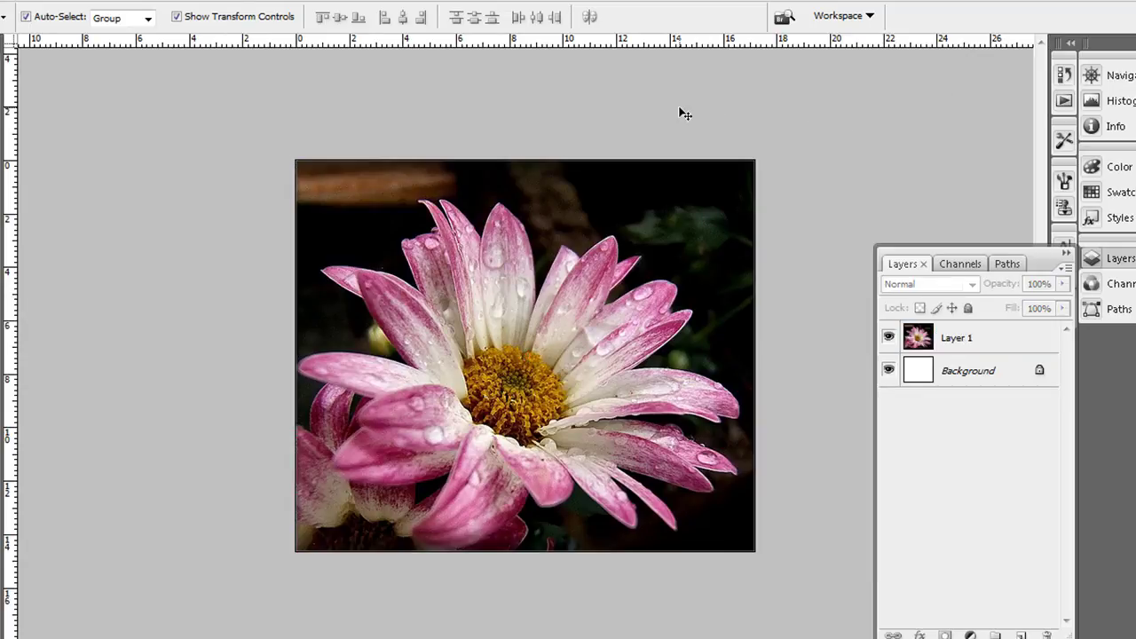
{"action": "left_click", "coordinate": [194, 4]}
{"action": "left_click", "coordinate": [194, 4]}
{"action": "left_click", "coordinate": [923, 351]}
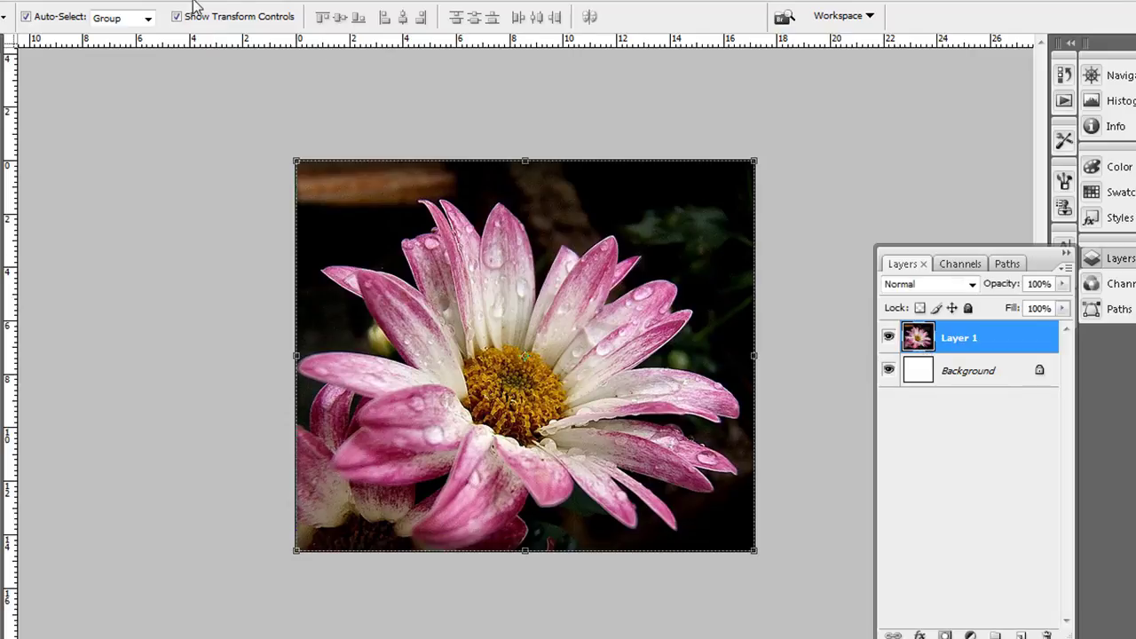
{"action": "left_click", "coordinate": [194, 4]}
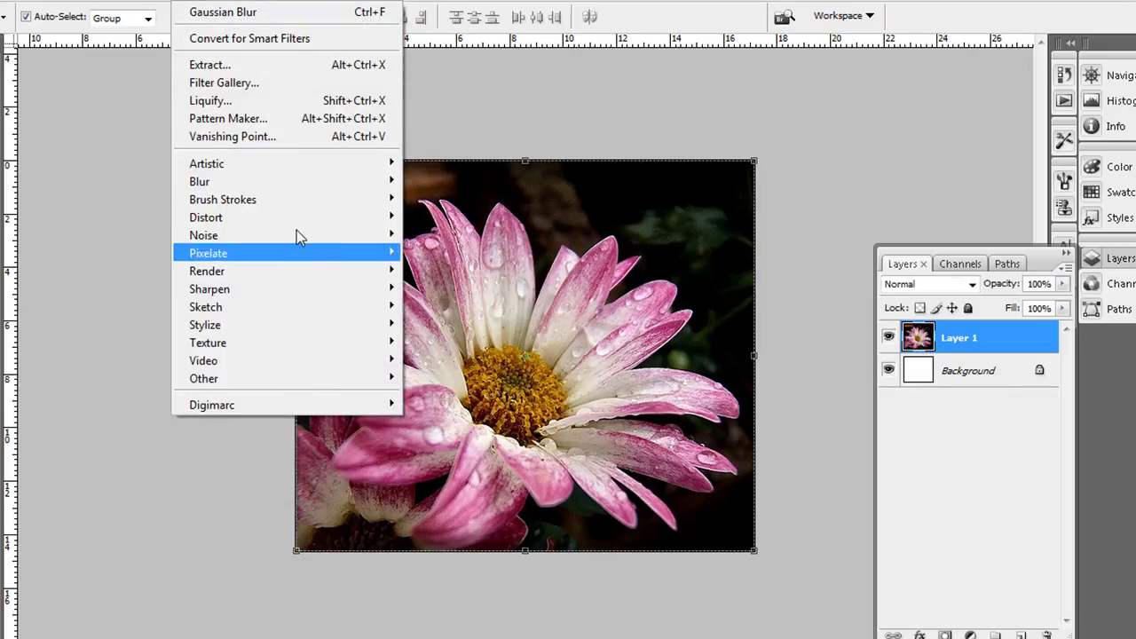
{"action": "left_click", "coordinate": [258, 84]}
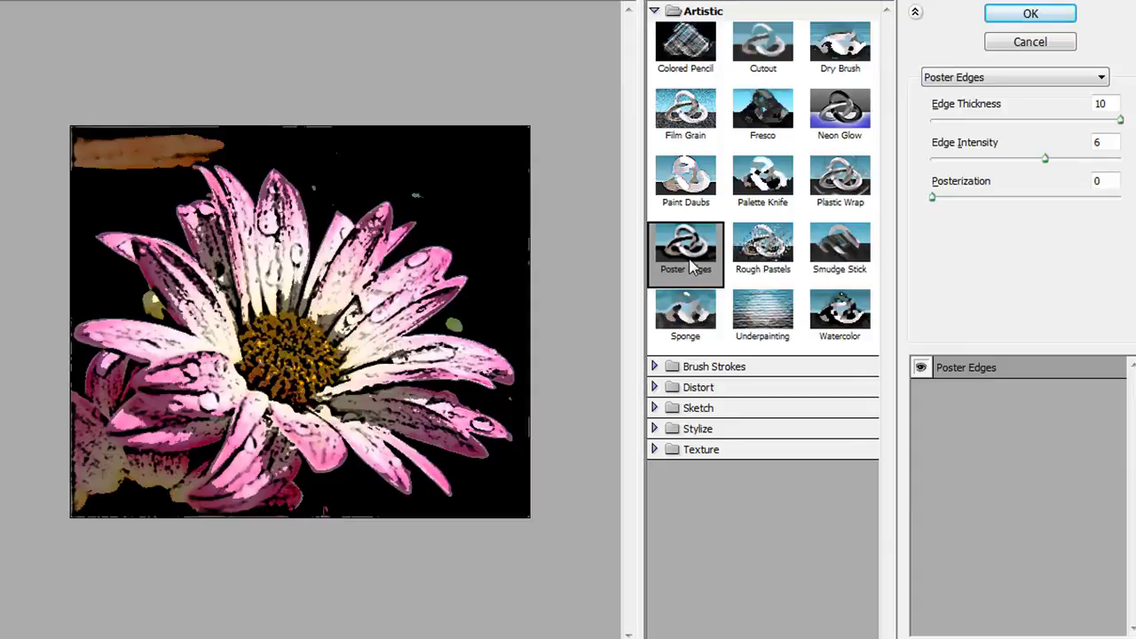
{"action": "left_click_drag", "start_coordinate": [931, 197], "coordinate": [1120, 197]}
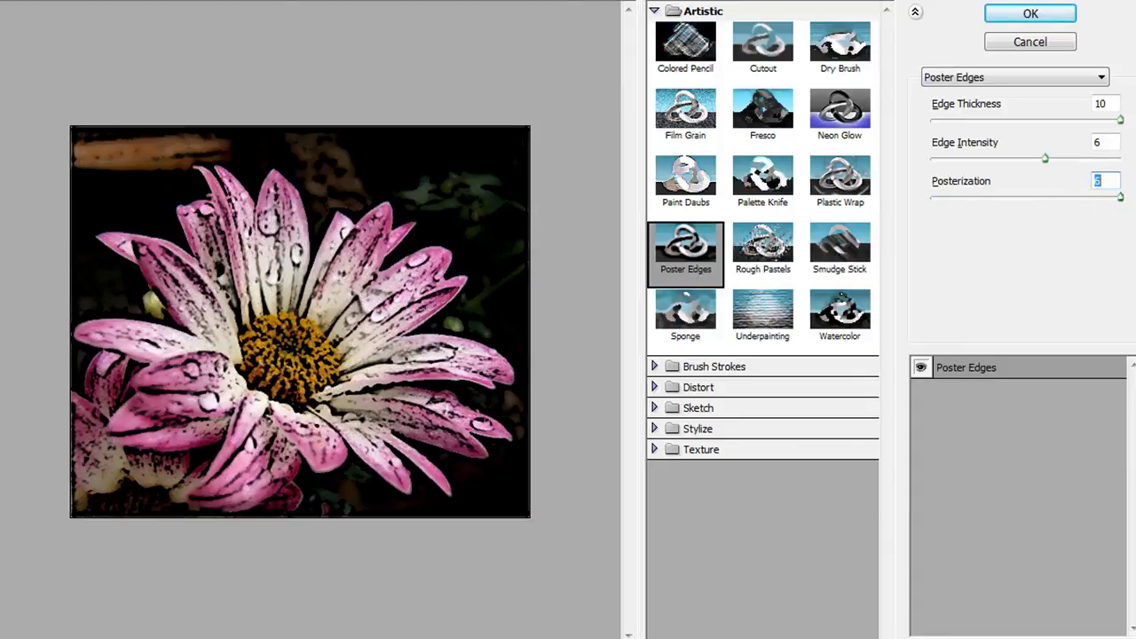
{"action": "left_click_drag", "start_coordinate": [1065, 159], "coordinate": [1134, 160]}
{"action": "mouse_move", "coordinate": [1119, 119]}
{"action": "left_mouse_down"}
{"action": "mouse_move", "coordinate": [944, 119]}
{"action": "mouse_move", "coordinate": [995, 121]}
{"action": "left_mouse_up"}
{"action": "mouse_move", "coordinate": [1120, 160]}
{"action": "left_mouse_down"}
{"action": "mouse_move", "coordinate": [927, 169]}
{"action": "mouse_move", "coordinate": [1120, 164]}
{"action": "left_mouse_up"}
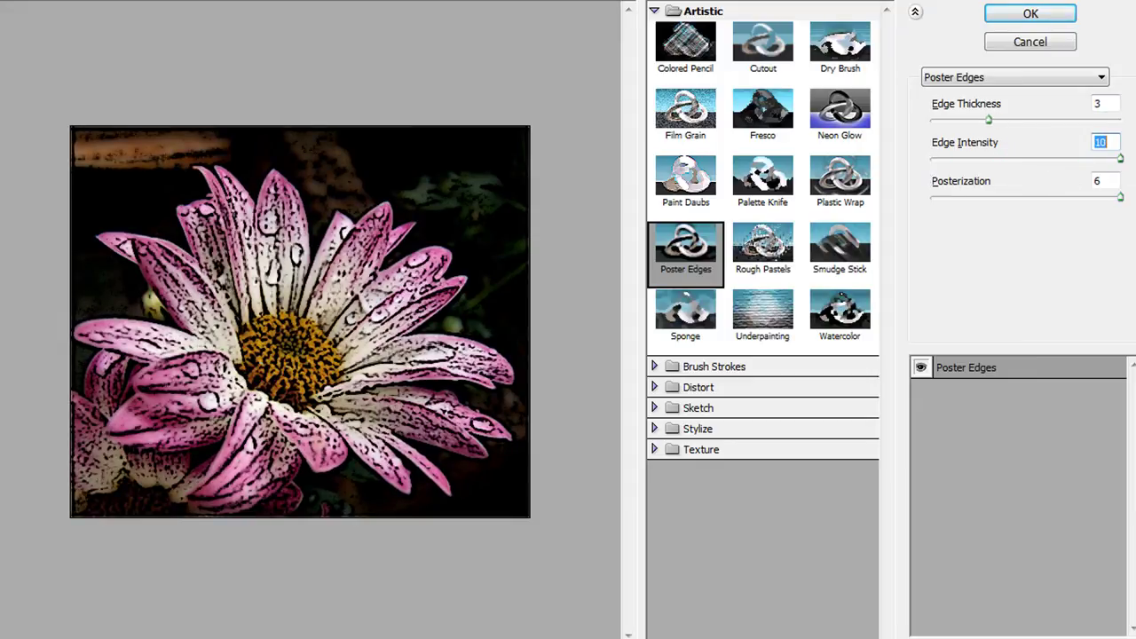
{"action": "left_click", "coordinate": [1047, 16]}
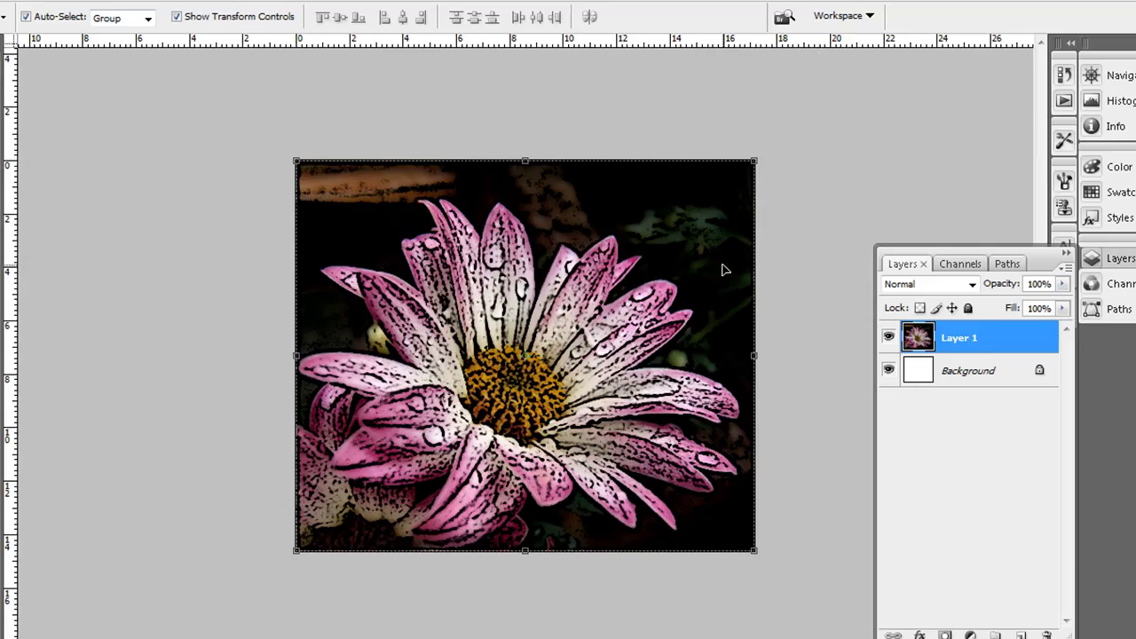
Apply Stylize > Diffuse in Anisotropic mode to the flower.
{"action": "left_click", "coordinate": [202, 4]}
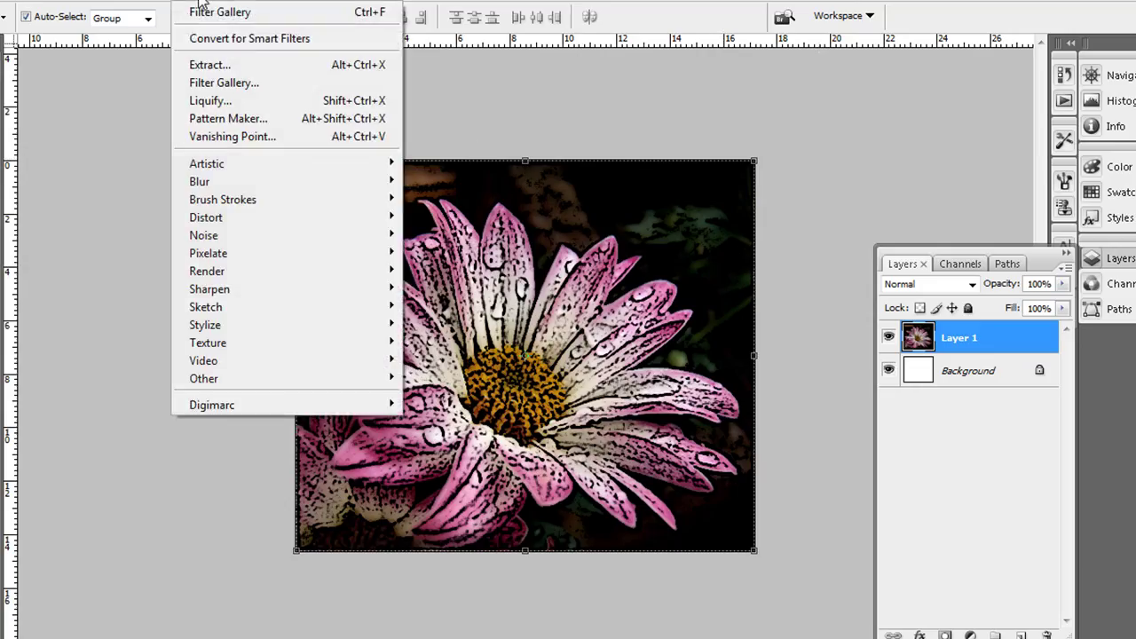
{"action": "mouse_move", "coordinate": [205, 325]}
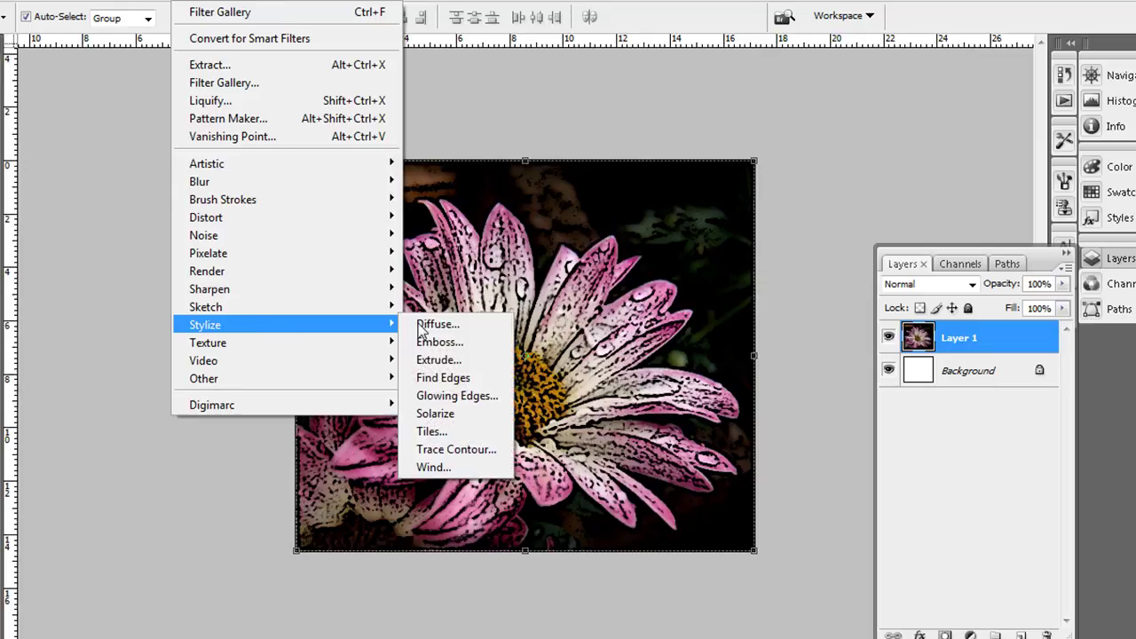
{"action": "left_click", "coordinate": [426, 324]}
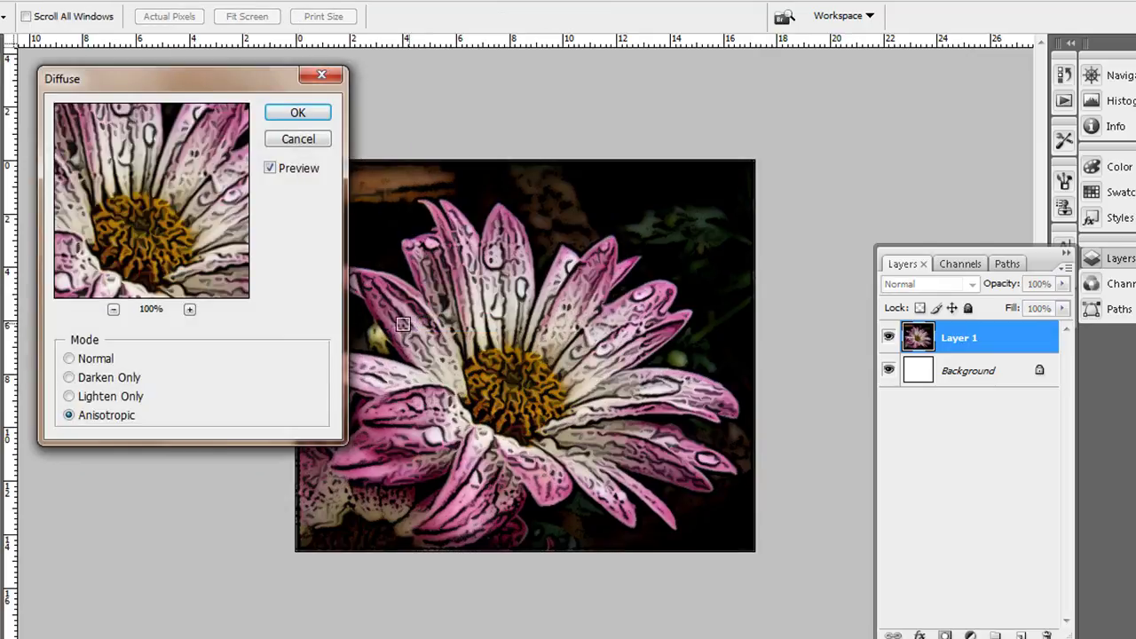
{"action": "left_click", "coordinate": [297, 112]}
Select the flower layer and set Levels inputs to 45, 1.82 and 171.
{"action": "left_click", "coordinate": [216, 236]}
{"action": "left_click", "coordinate": [620, 320]}
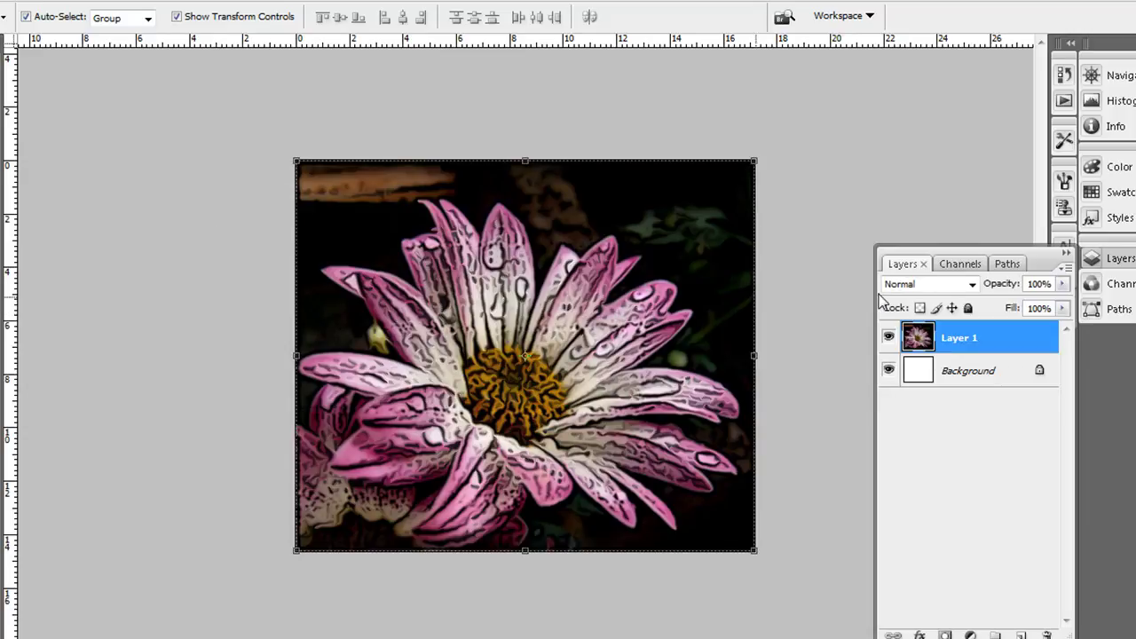
{"action": "key", "text": "ctrl+l"}
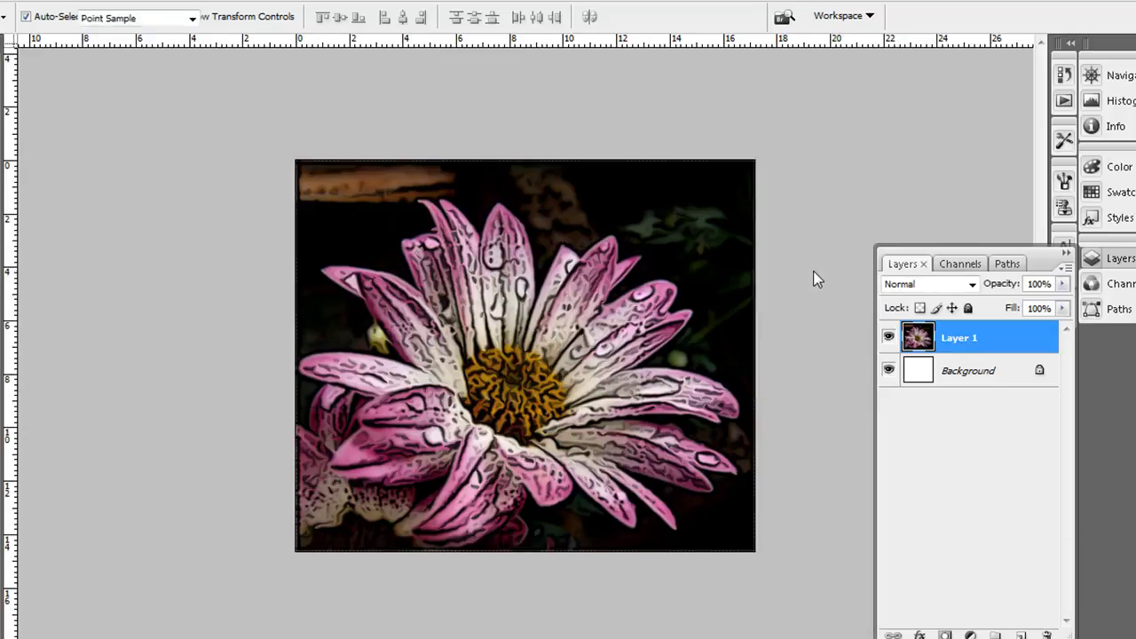
{"action": "mouse_move", "coordinate": [754, 270]}
{"action": "left_mouse_down"}
{"action": "mouse_move", "coordinate": [831, 269]}
{"action": "mouse_move", "coordinate": [795, 270]}
{"action": "left_mouse_up"}
{"action": "mouse_move", "coordinate": [894, 270]}
{"action": "left_mouse_down"}
{"action": "mouse_move", "coordinate": [829, 271]}
{"action": "mouse_move", "coordinate": [852, 271]}
{"action": "left_mouse_up"}
{"action": "mouse_move", "coordinate": [993, 271]}
{"action": "left_mouse_down"}
{"action": "mouse_move", "coordinate": [918, 282]}
{"action": "mouse_move", "coordinate": [992, 272]}
{"action": "mouse_move", "coordinate": [967, 279]}
{"action": "left_mouse_up"}
{"action": "left_click", "coordinate": [1058, 139]}
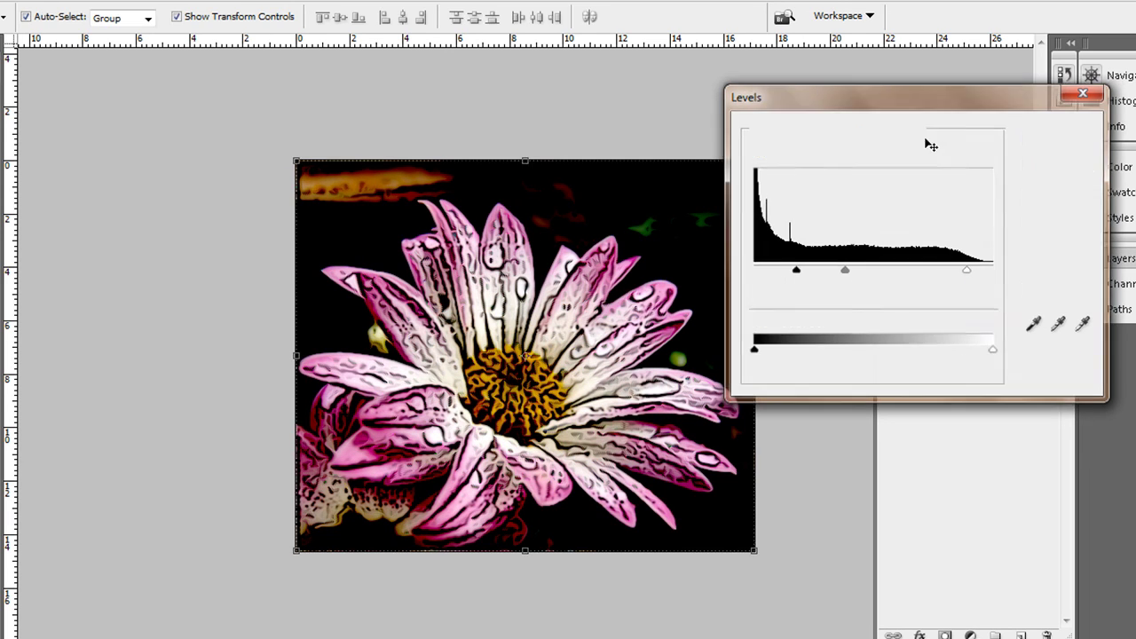